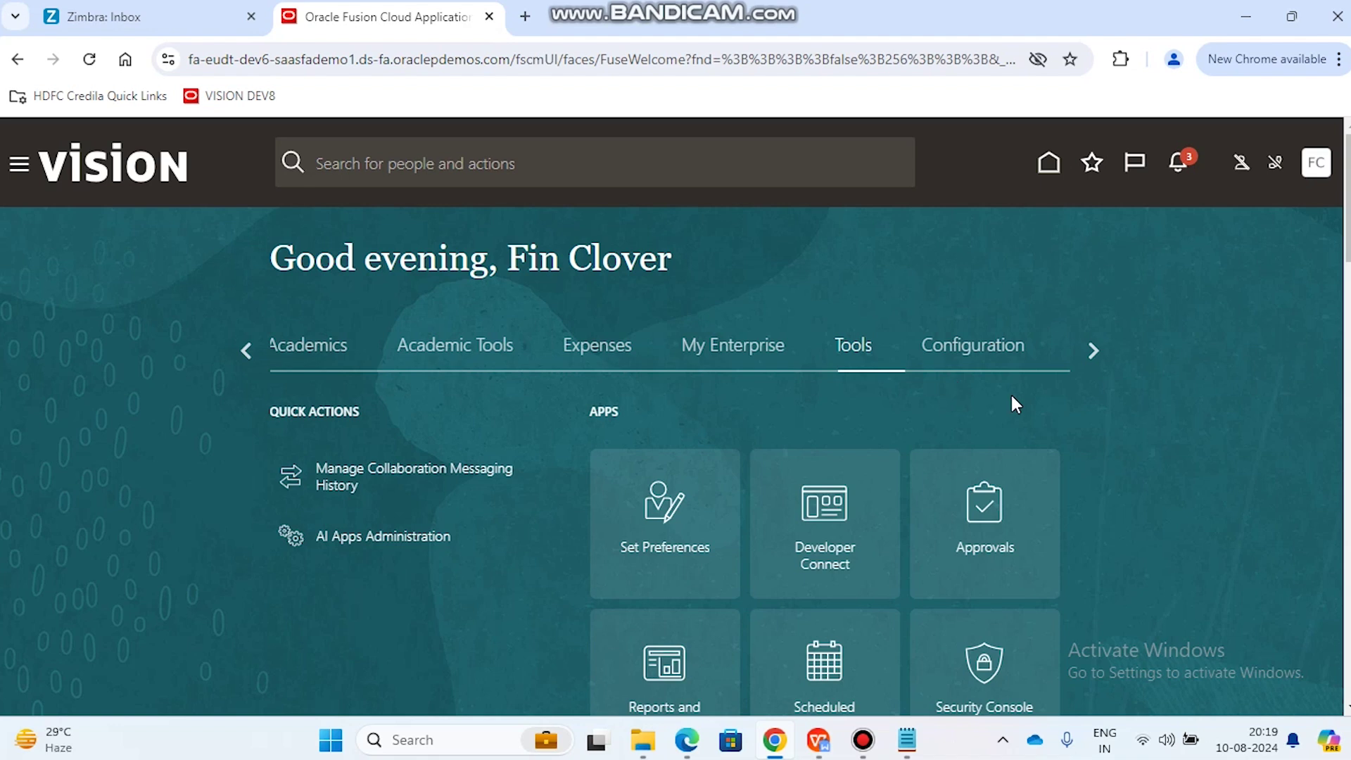
Step: Scroll down the Tools group's quick actions and open the Security Console
scroll(1143, 496, "down", 1)
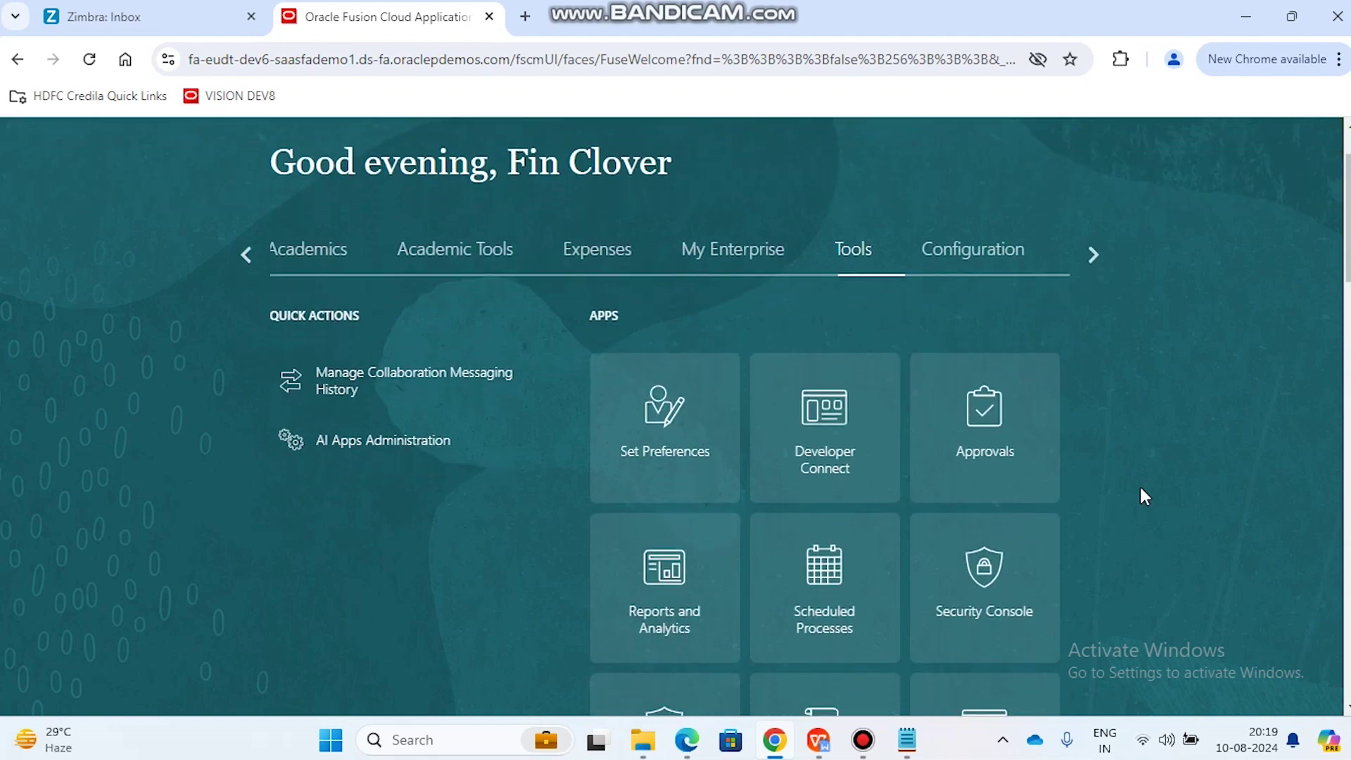
scroll(1144, 496, "down", 1)
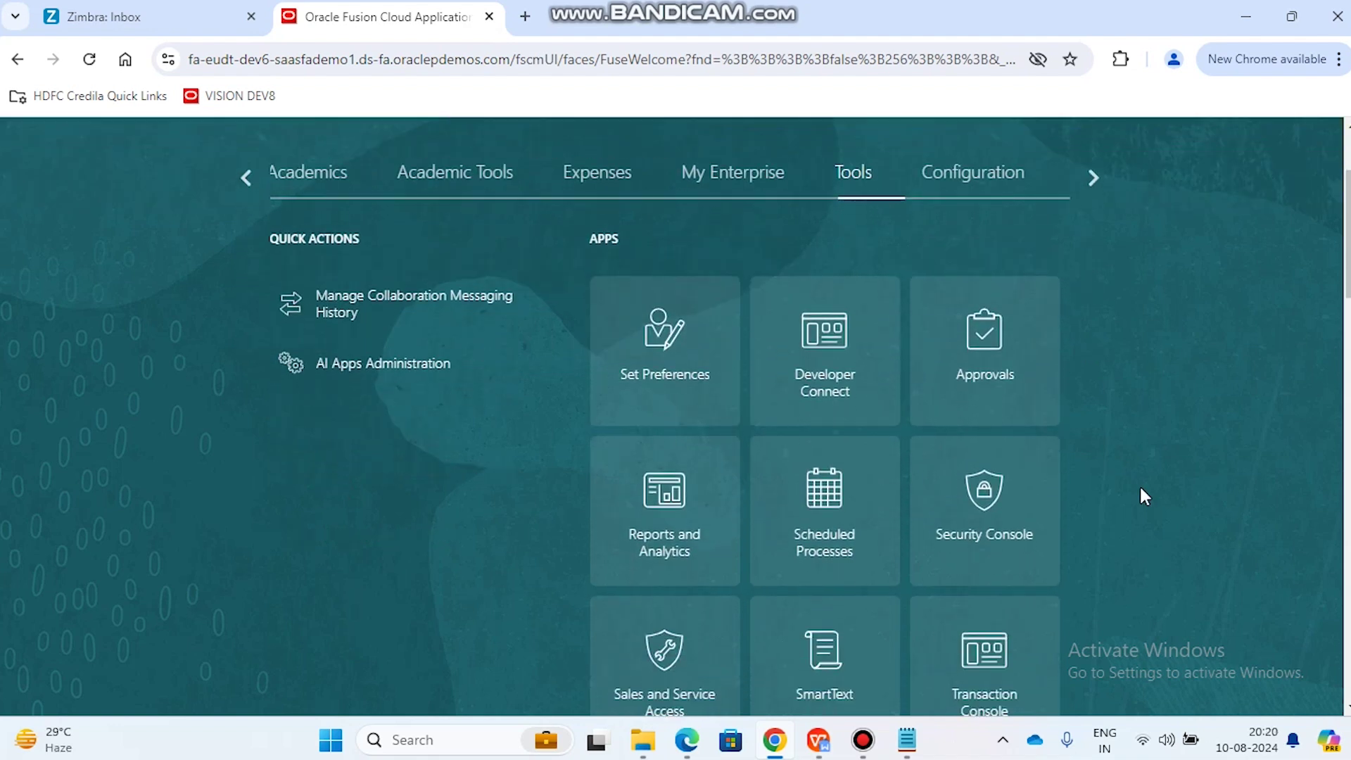
left_click(1000, 506)
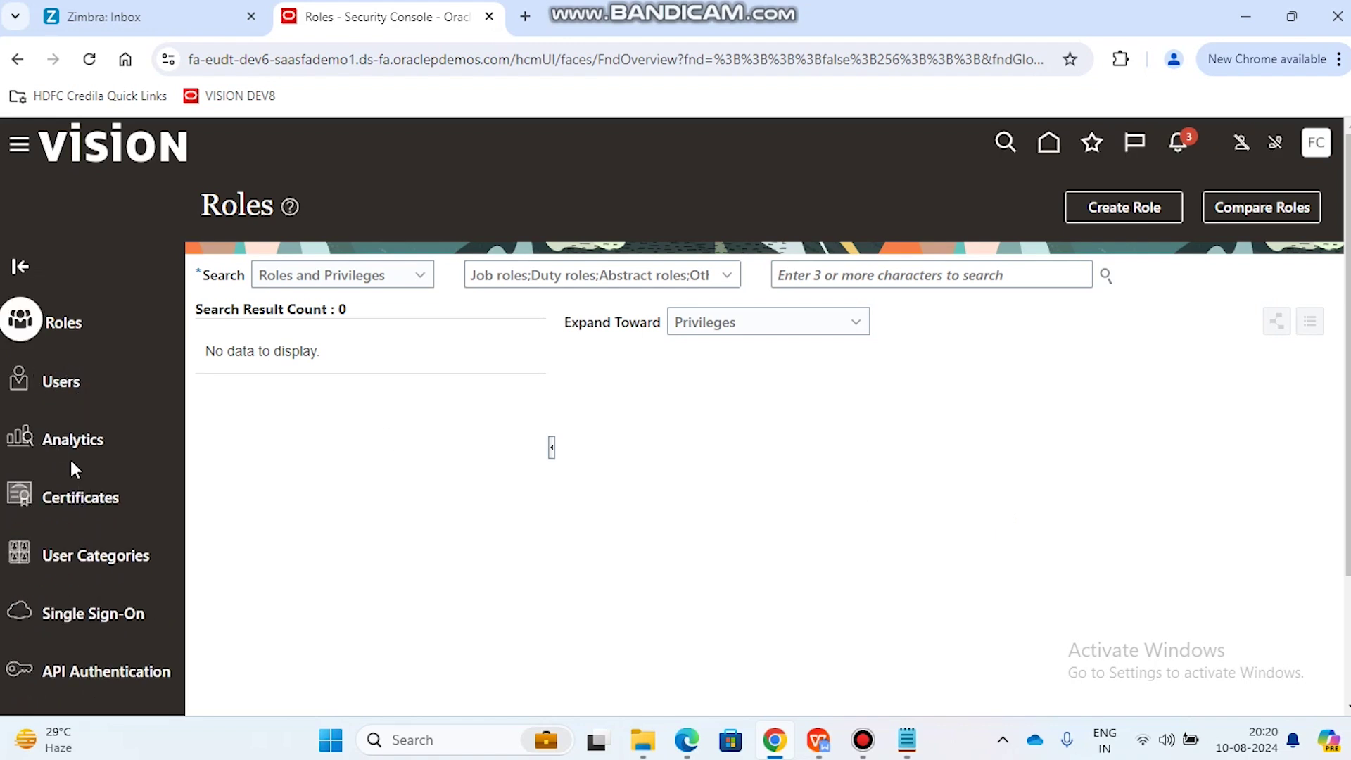
left_click(106, 556)
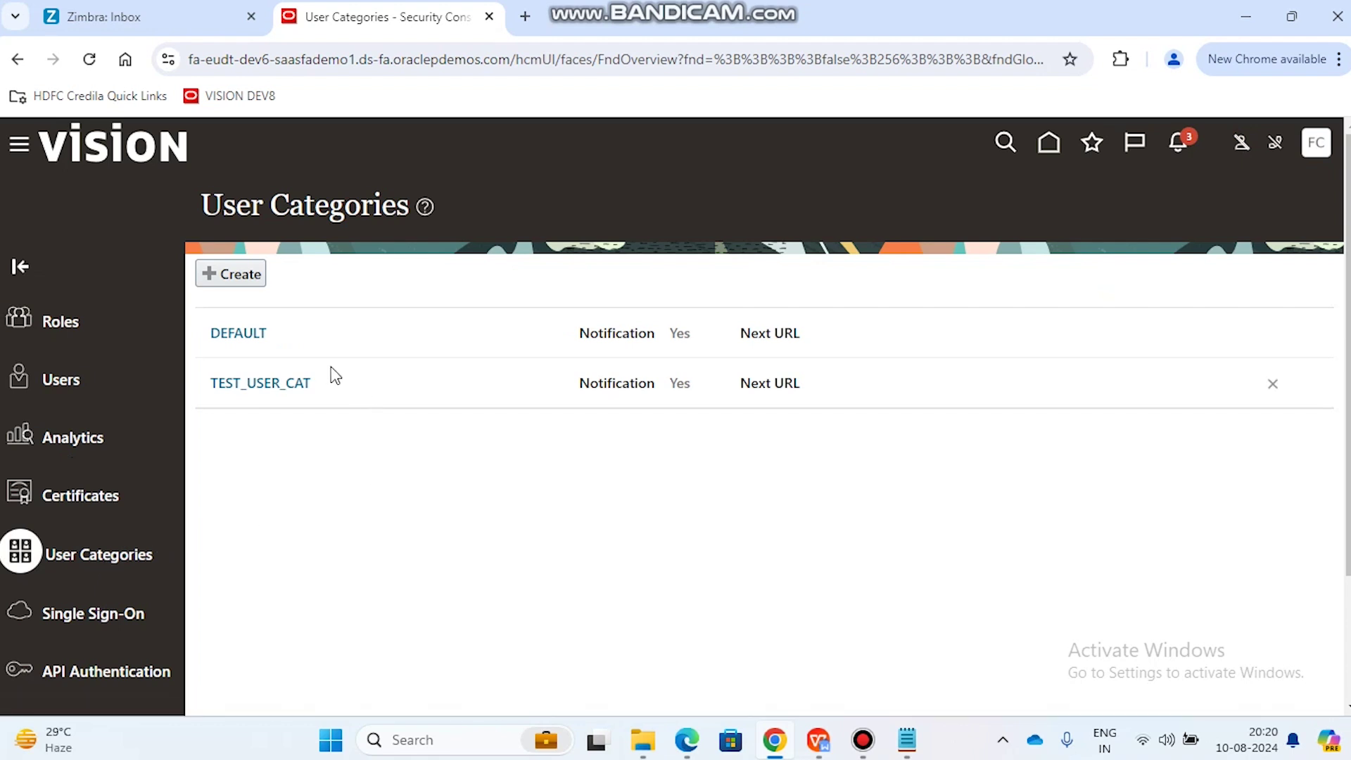
left_click(285, 386)
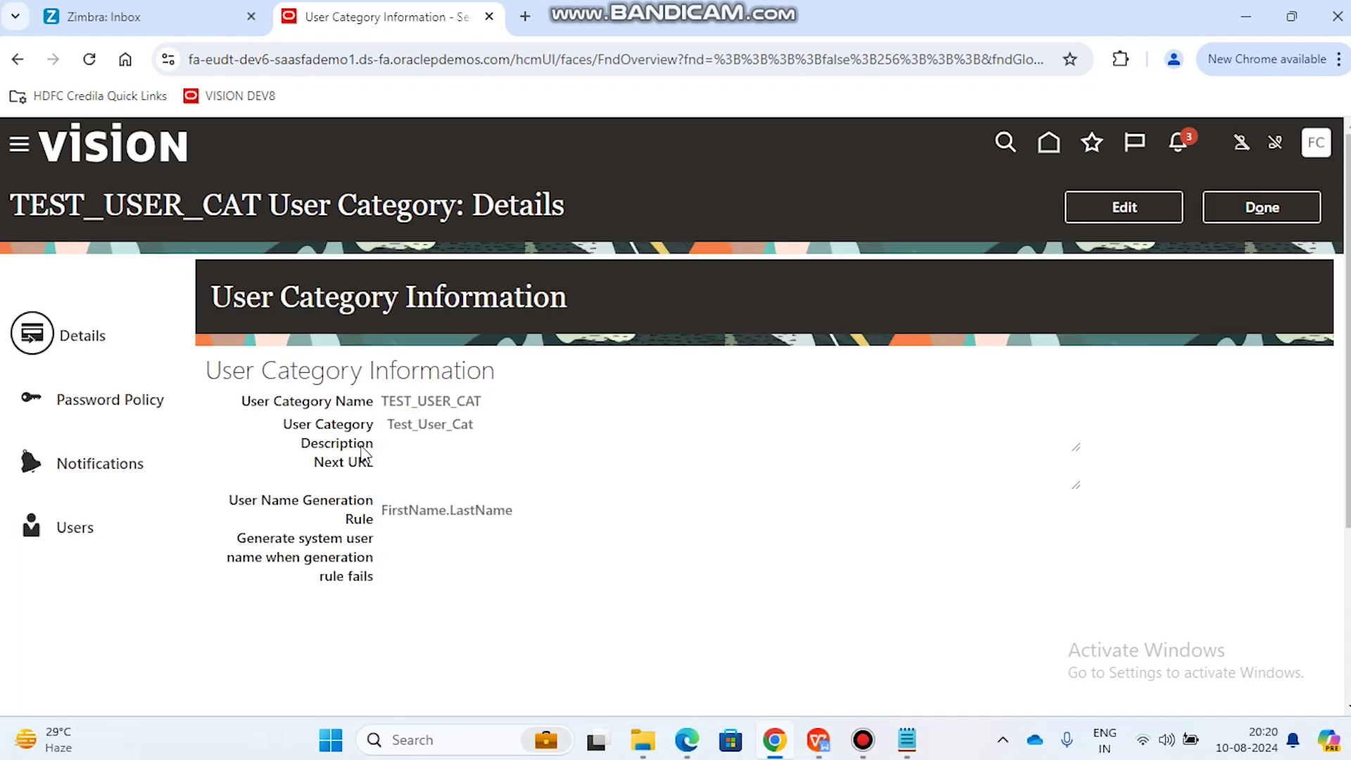
left_click(102, 403)
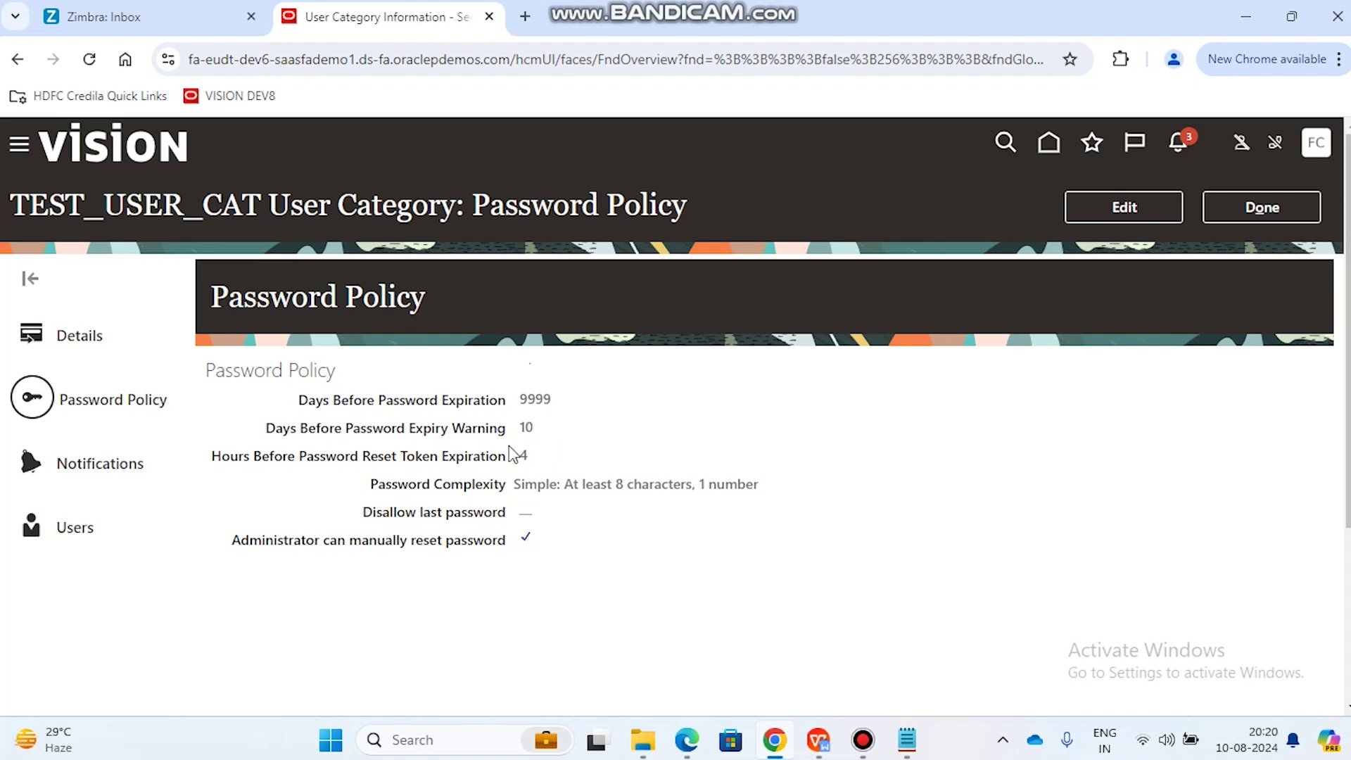
left_click(73, 529)
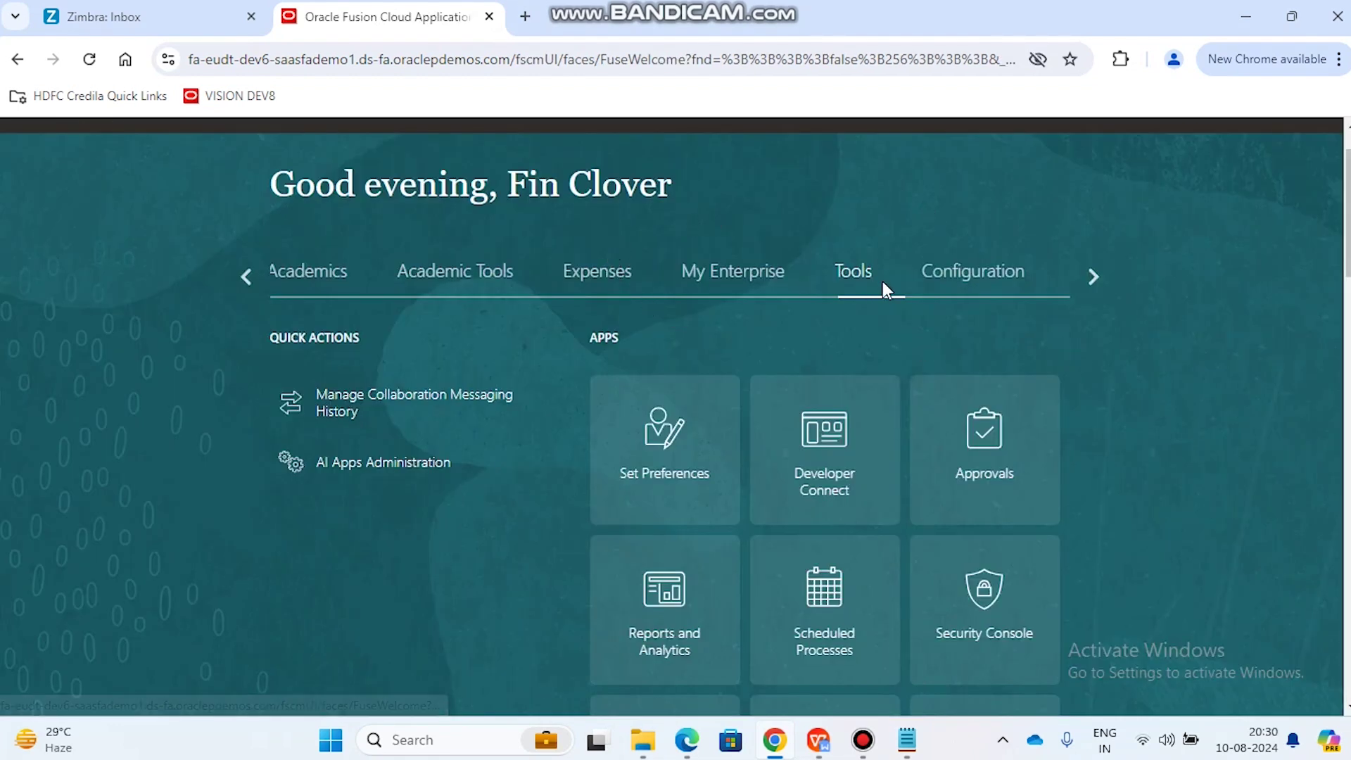
Step: Open AI Apps Administration and review the applications, noting AI Apps for ERP is Active
left_click(425, 465)
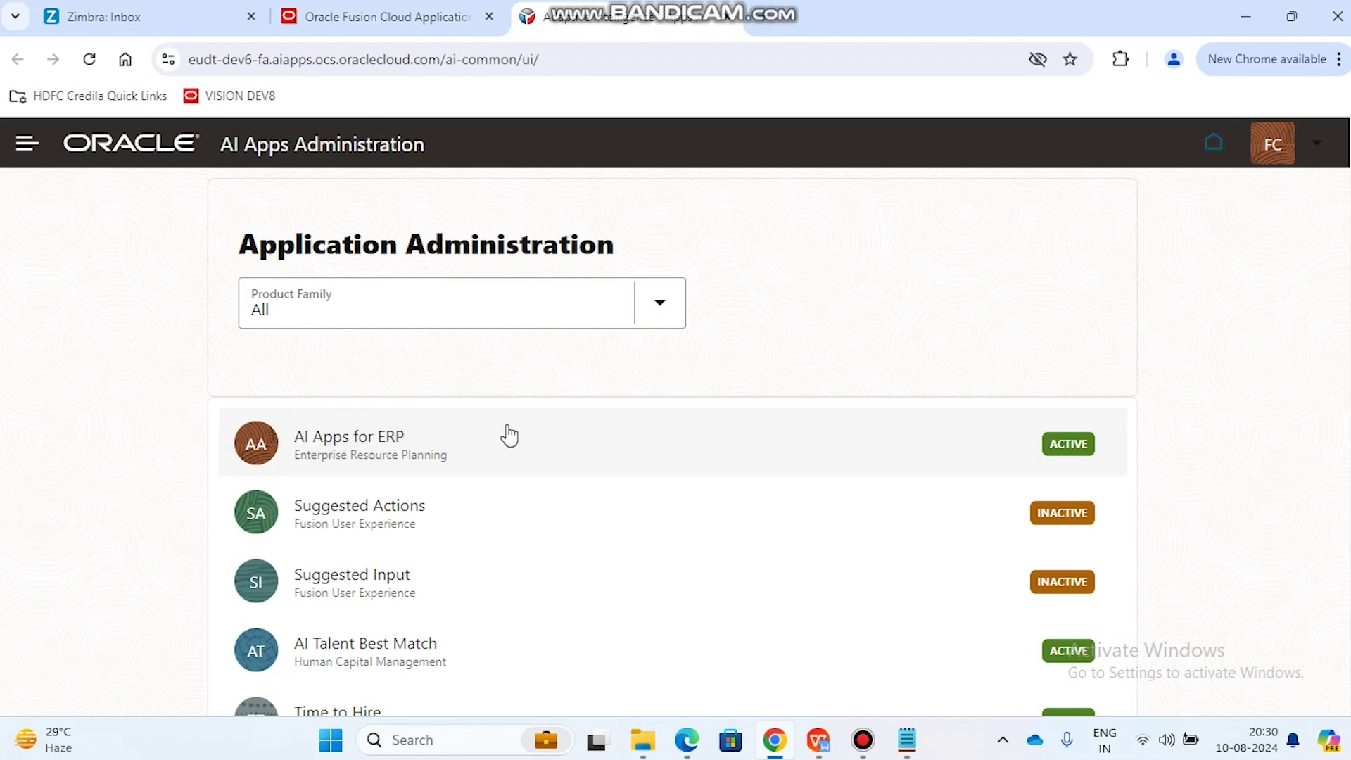
scroll(507, 434, "down", 2)
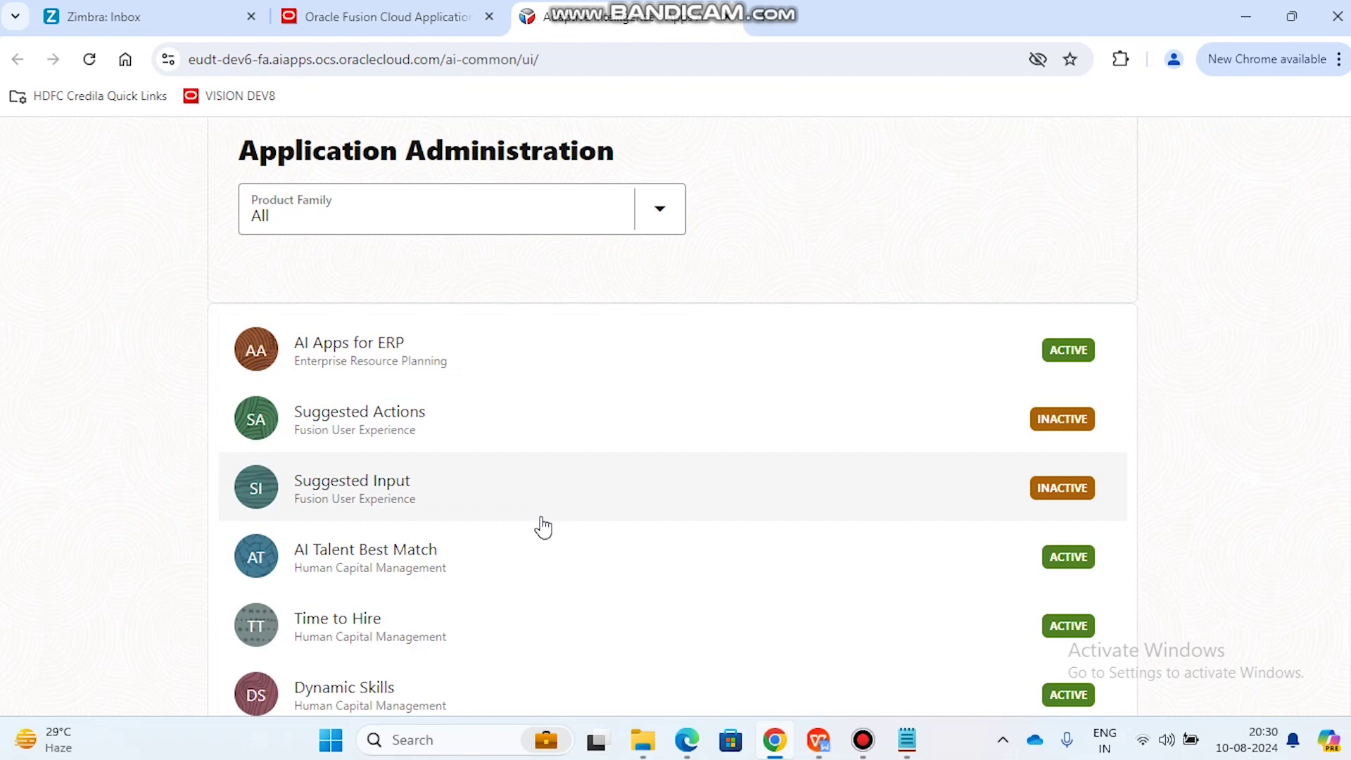
scroll(541, 526, "down", 2)
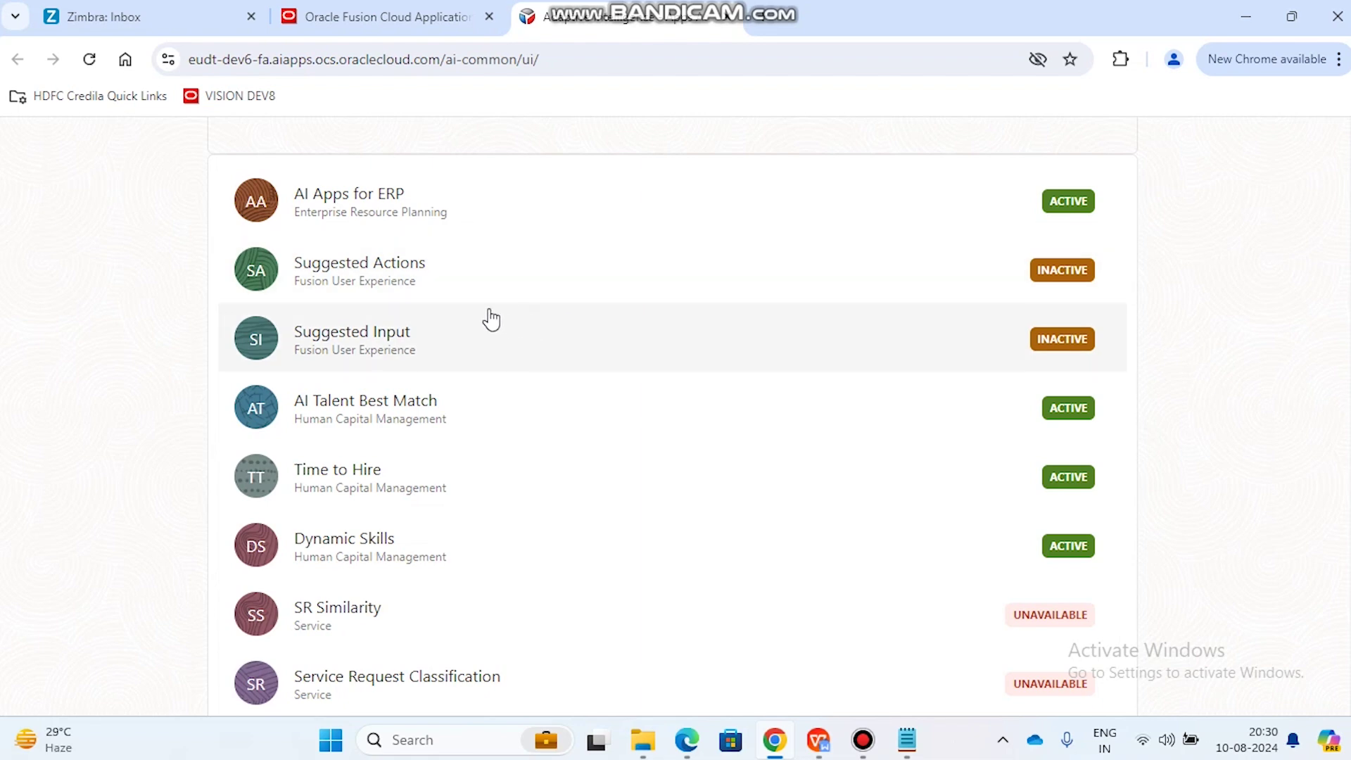
scroll(490, 319, "up", 2)
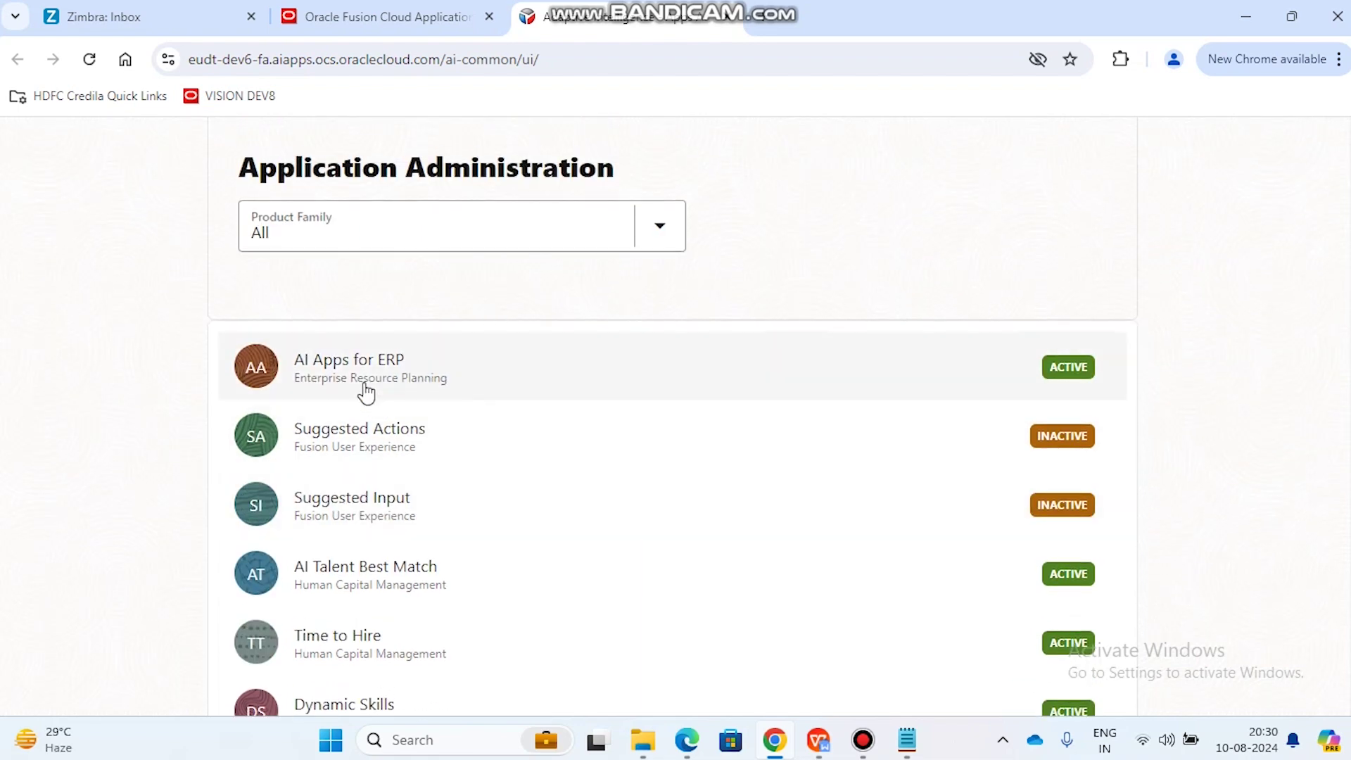
Step: Open AI Apps for ERP and its Connections page
left_click(458, 373)
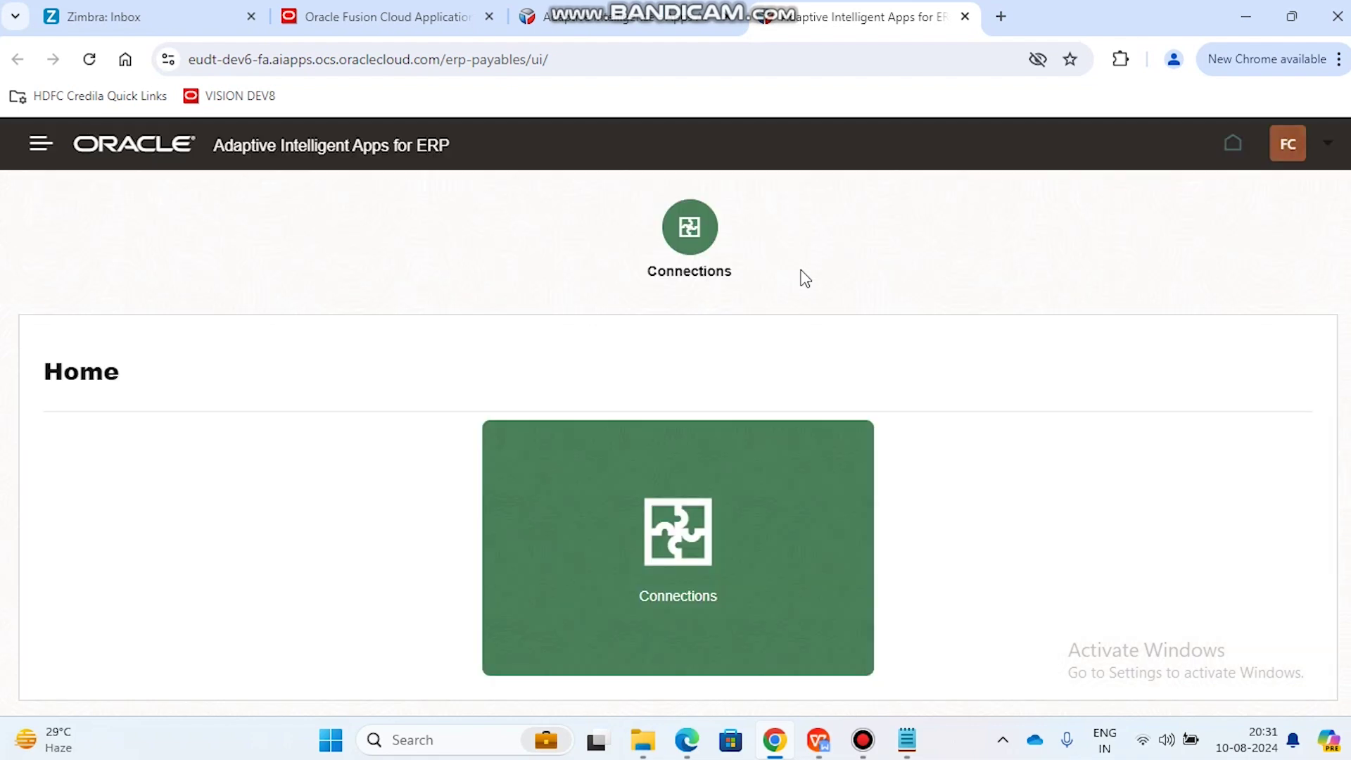
right_click(699, 516)
left_click(698, 516)
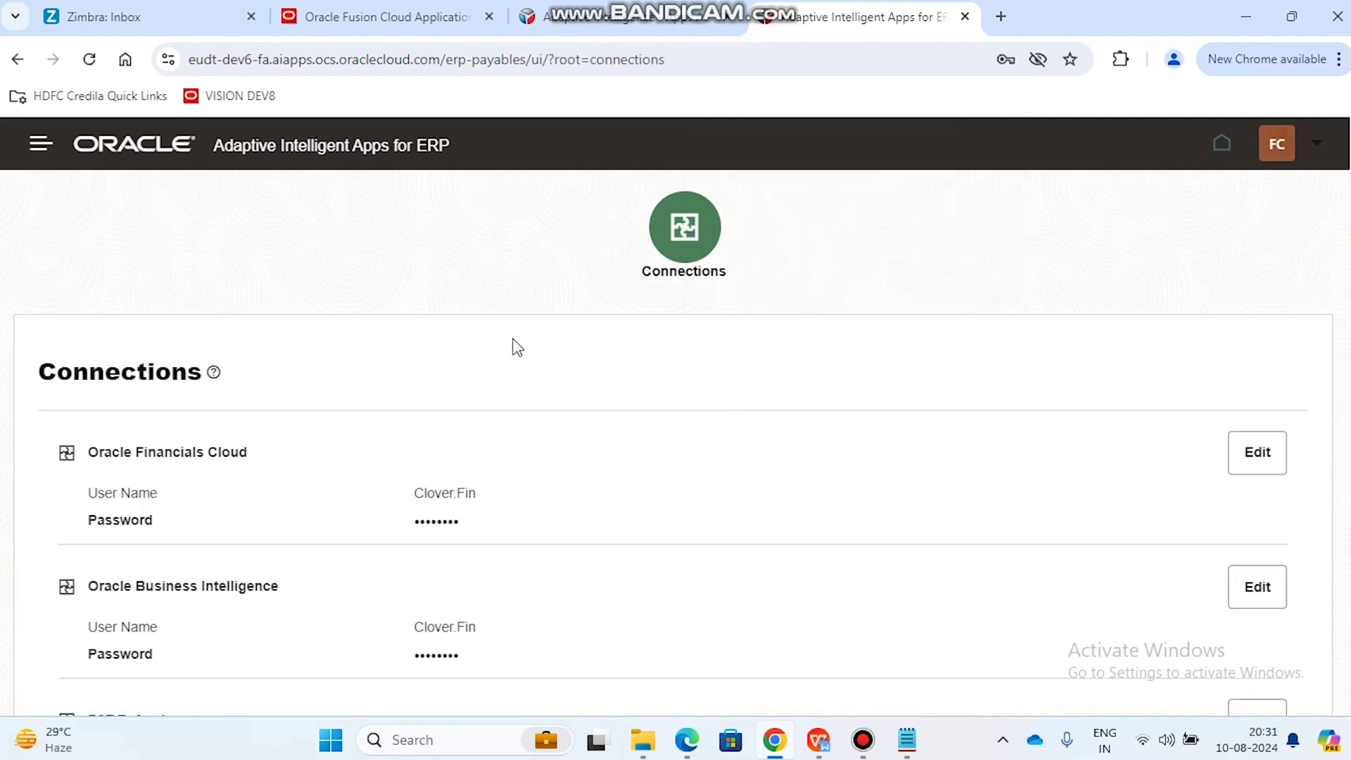
scroll(648, 483, "down", 2)
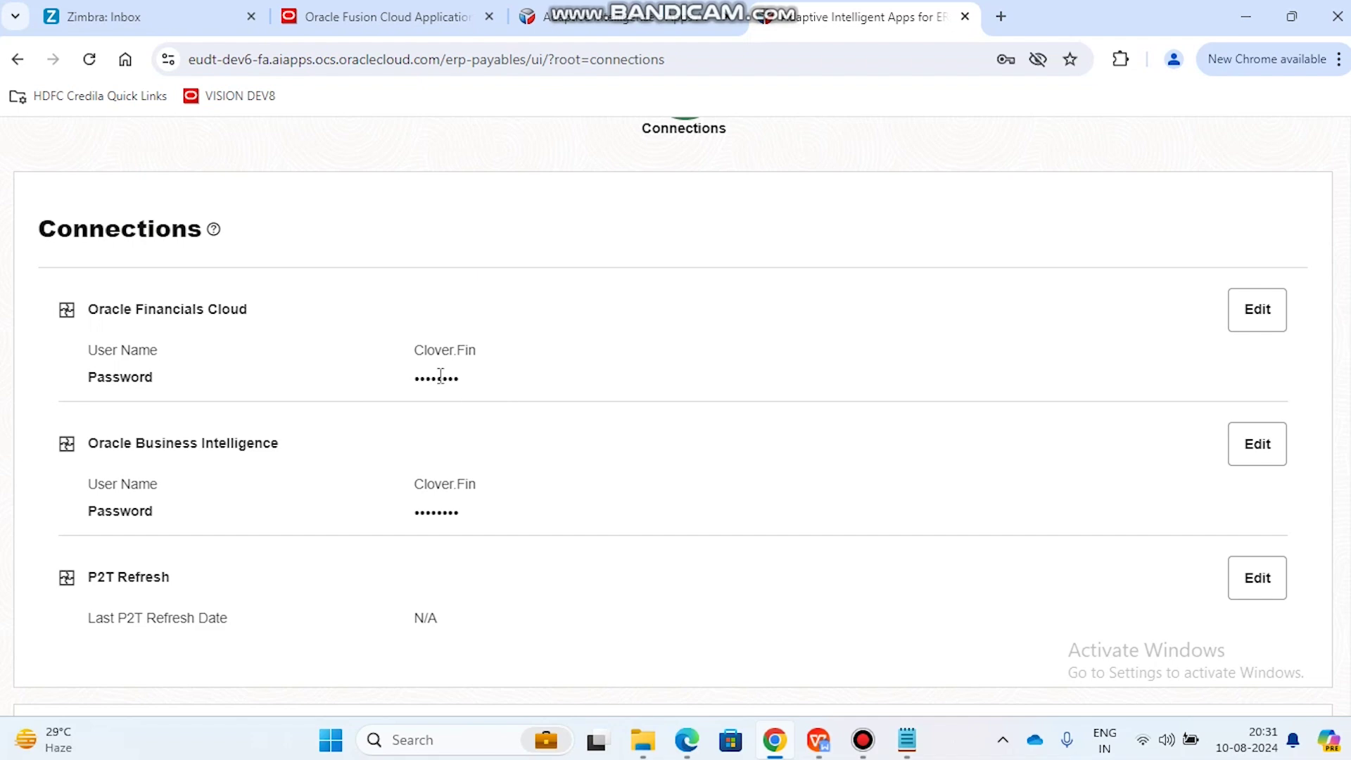
scroll(724, 552, "down", 1)
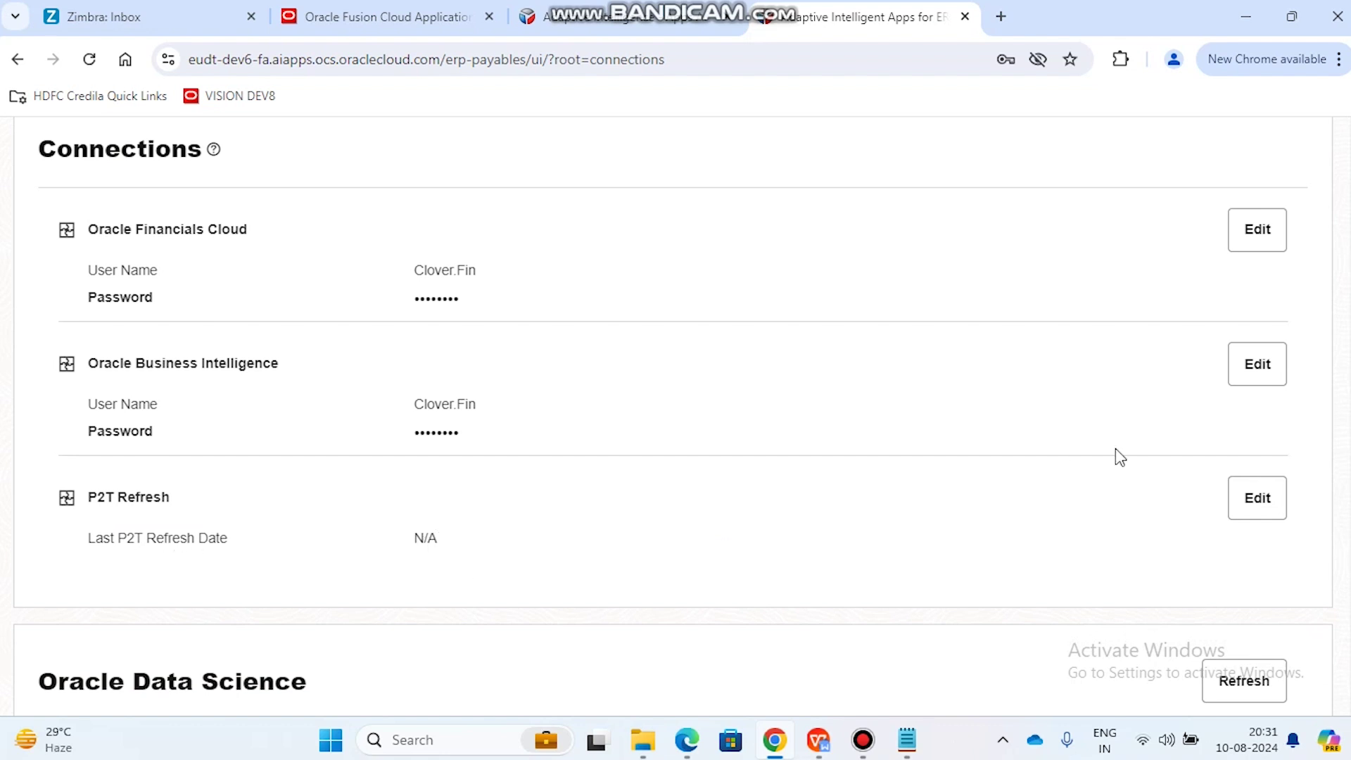
Step: Edit the P2T Refresh date, then cancel without setting a date
right_click(1267, 505)
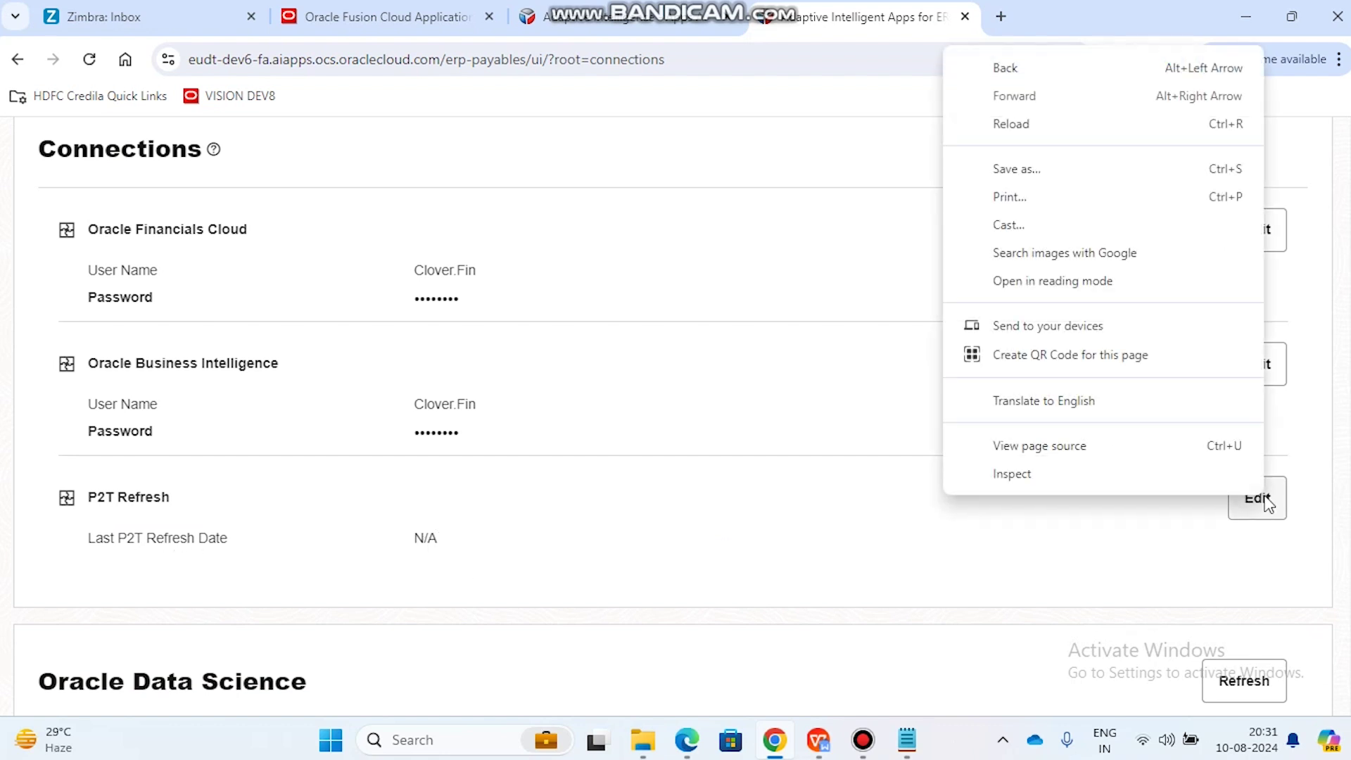
left_click(1230, 523)
left_click_drag(1234, 519, 1264, 513)
left_click(1262, 511)
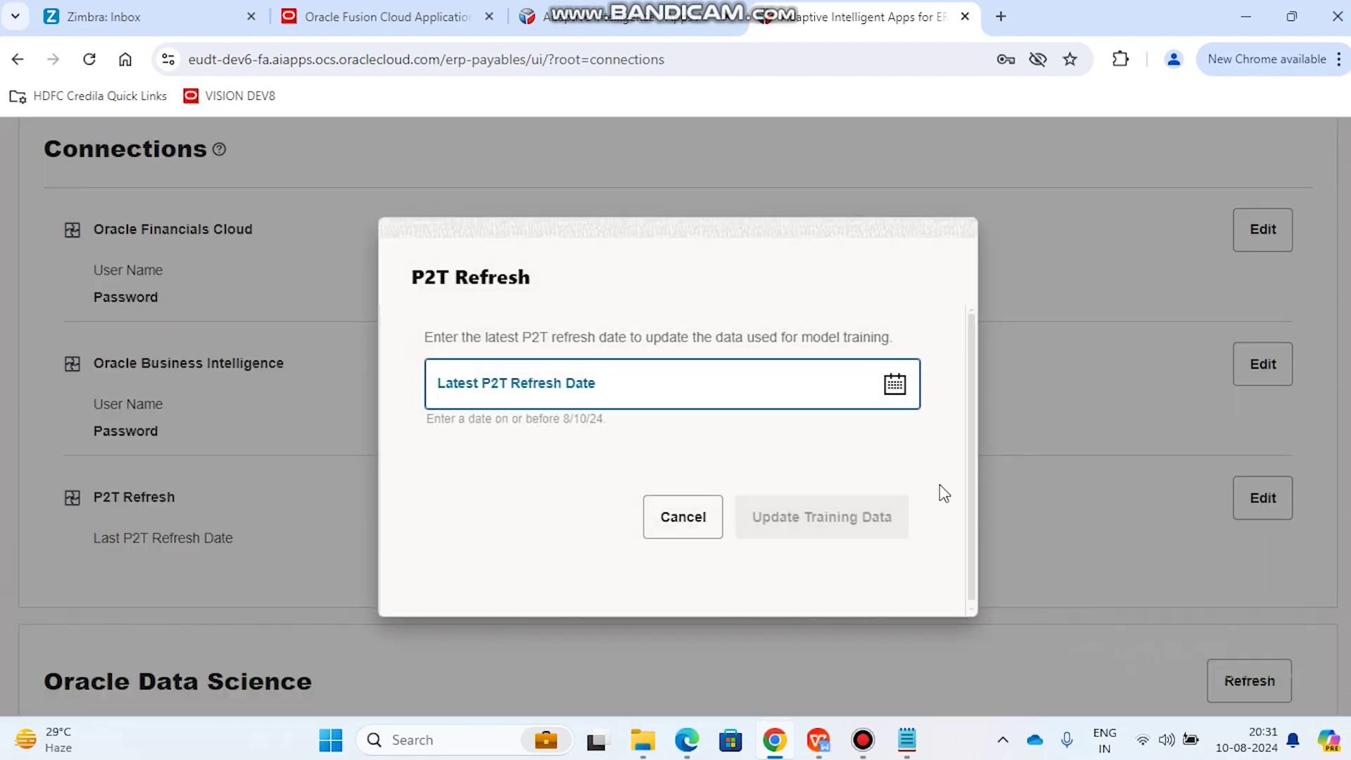
left_click(893, 389)
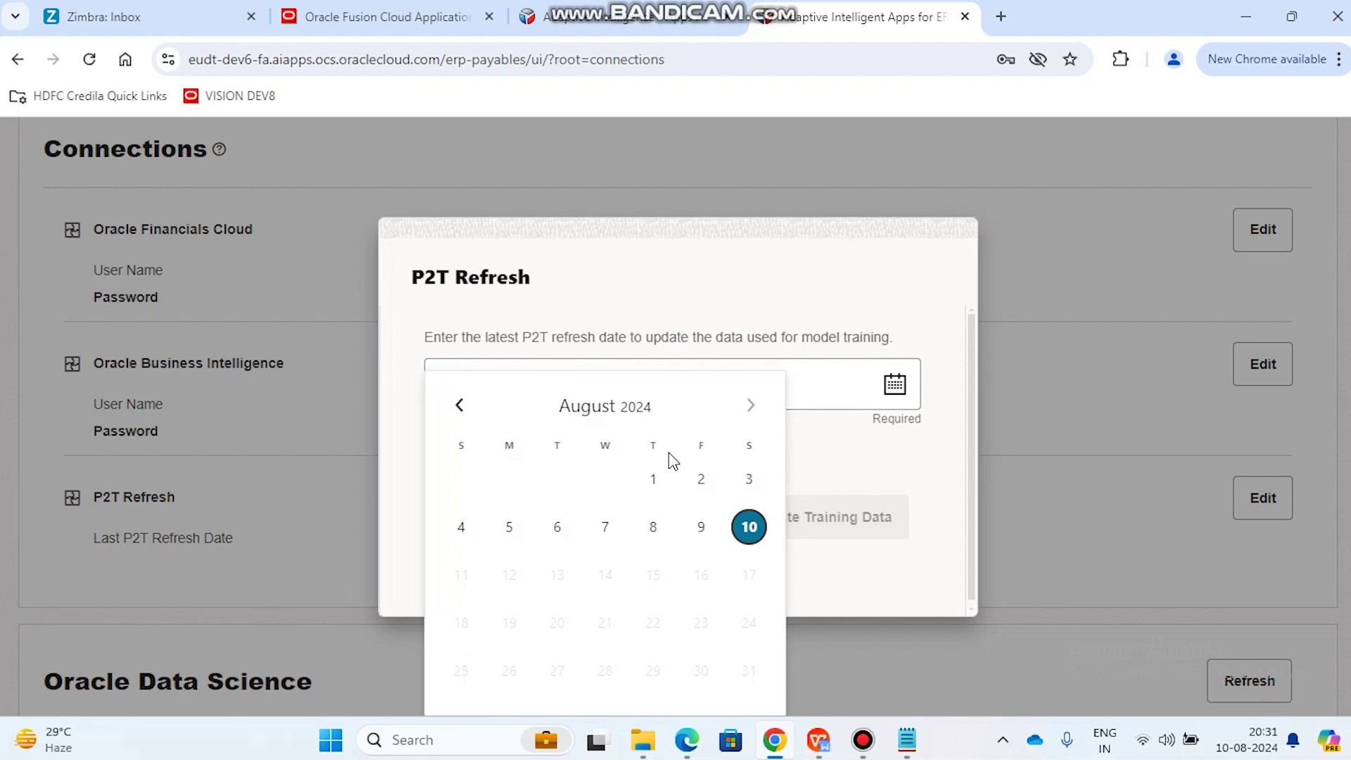
double_click(839, 453)
left_click(871, 556)
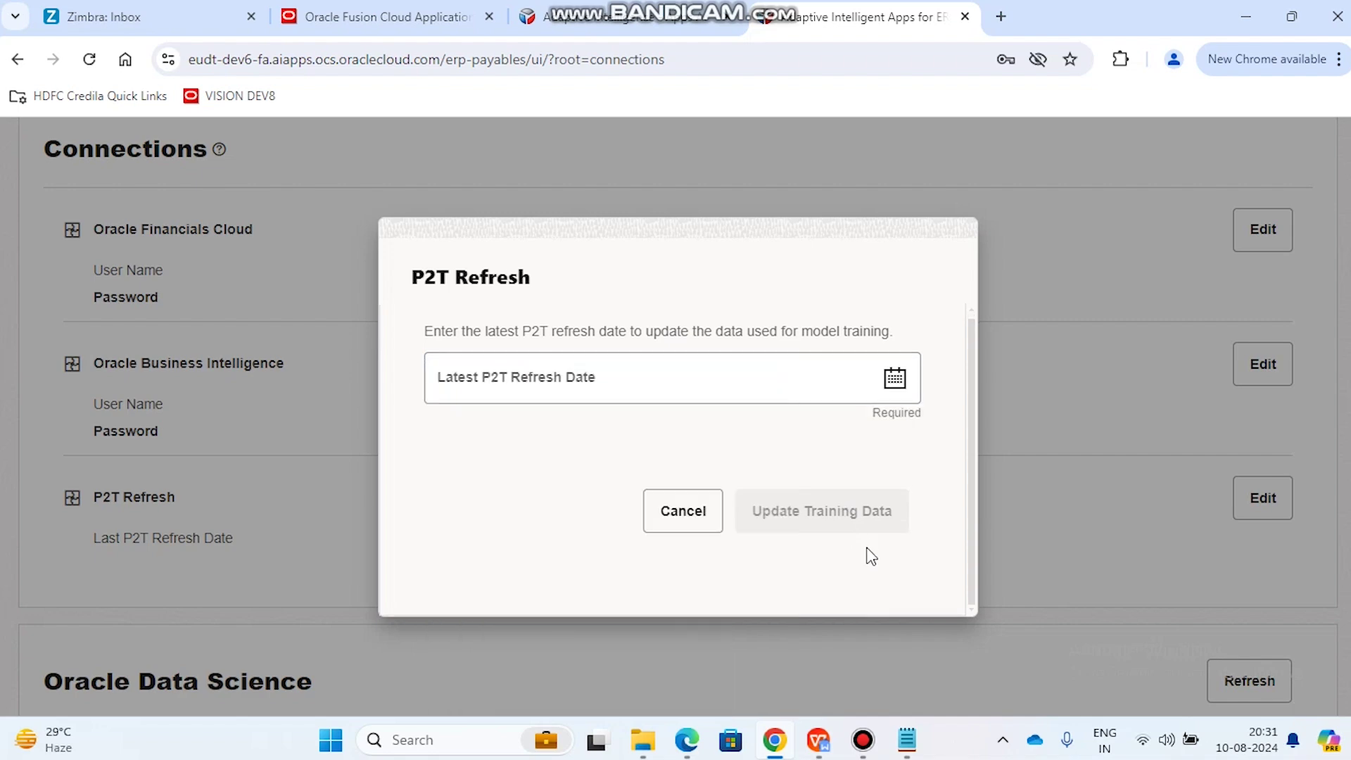
left_click(691, 525)
scroll(691, 525, "down", 3)
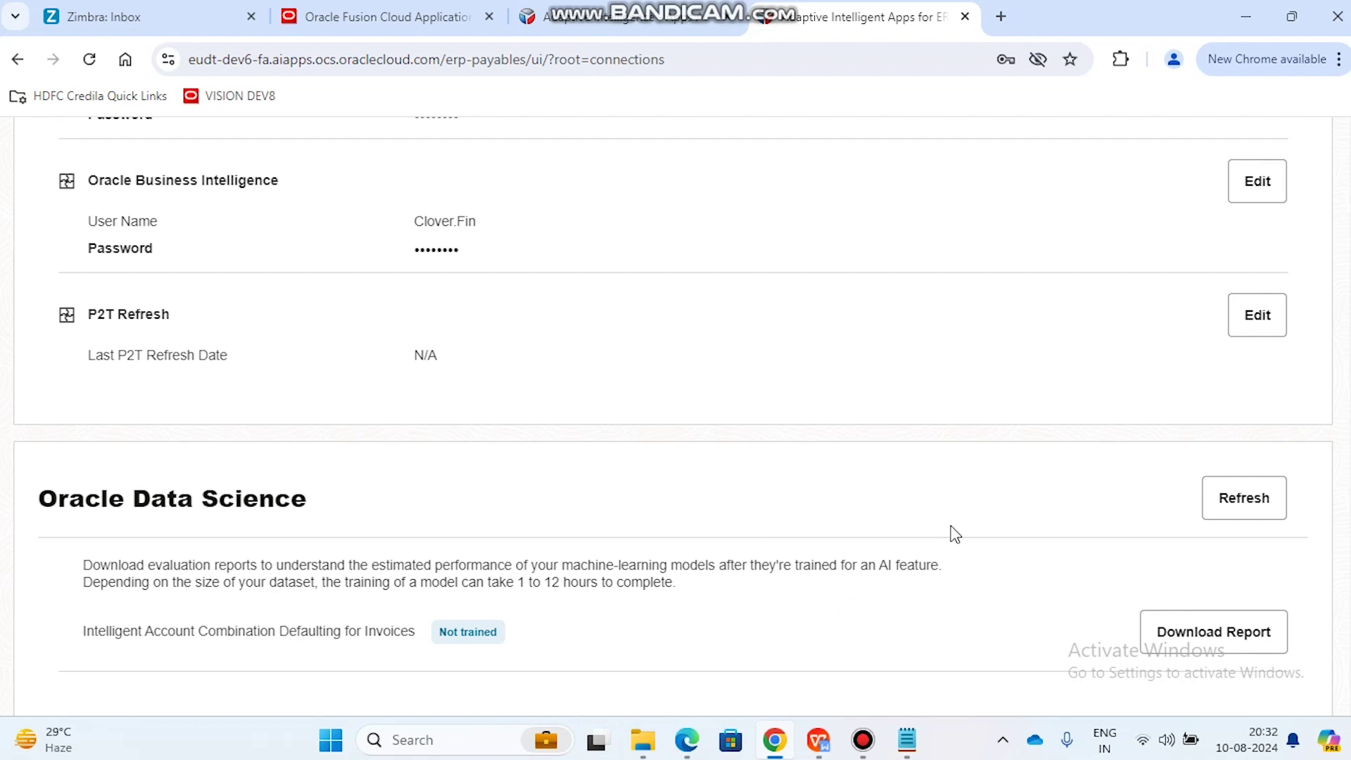
scroll(955, 535, "up", 5)
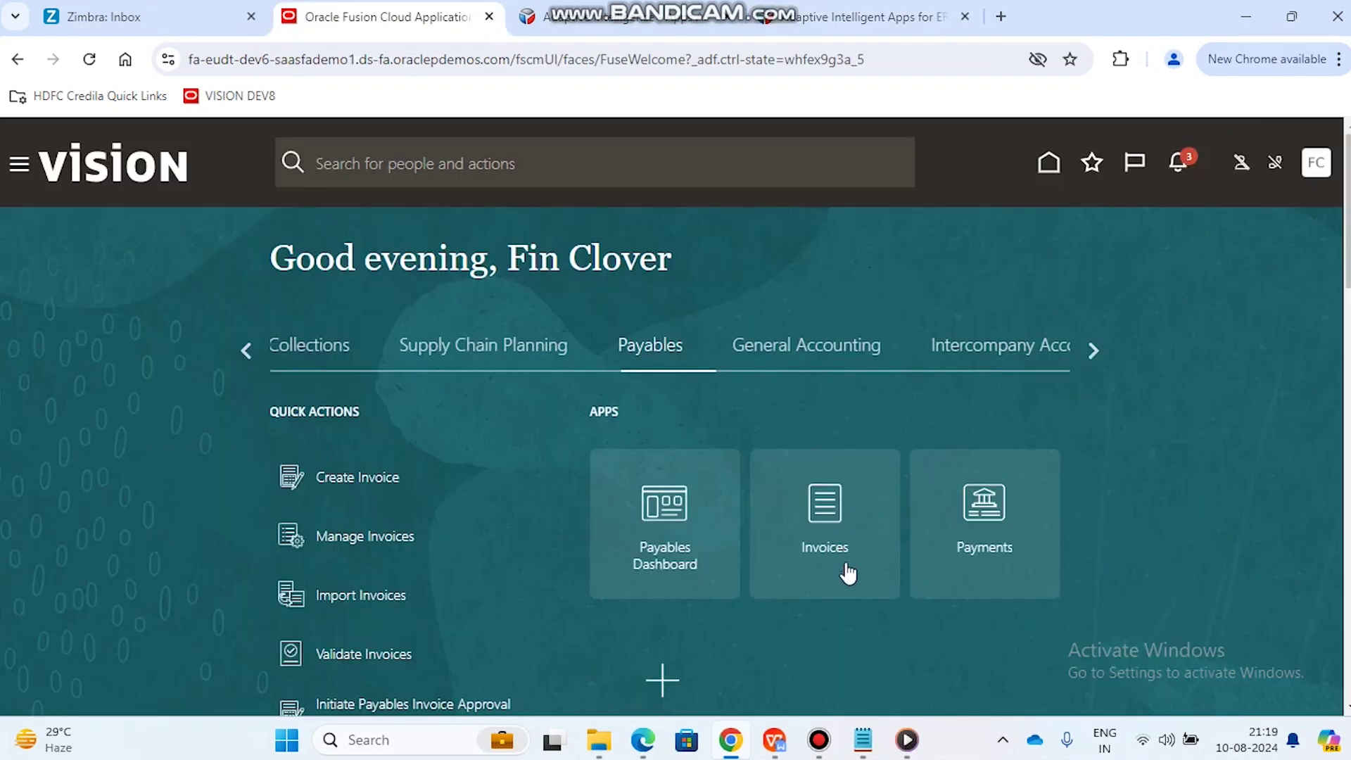
Step: Start a new invoice via Invoices workbench Tasks > Create Invoice
scroll(847, 584, "down", 1)
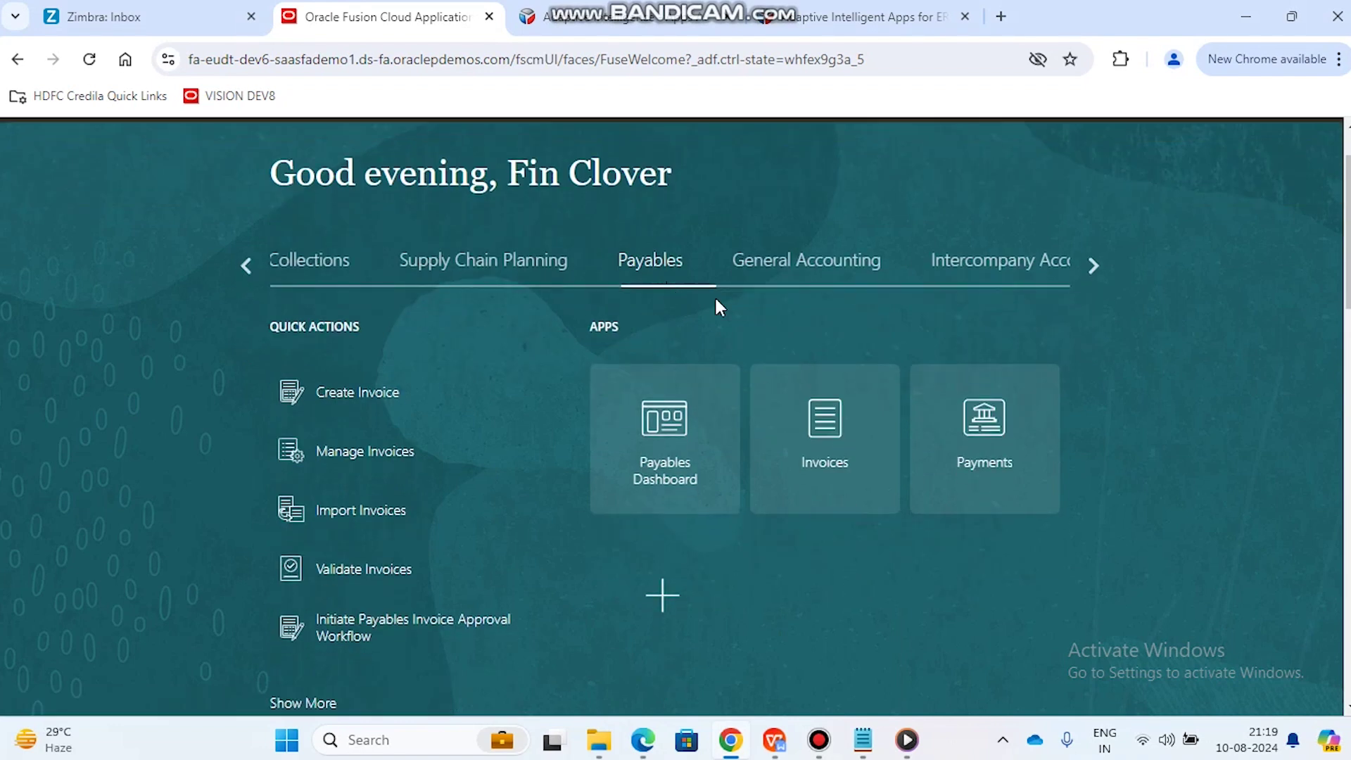
left_click(833, 429)
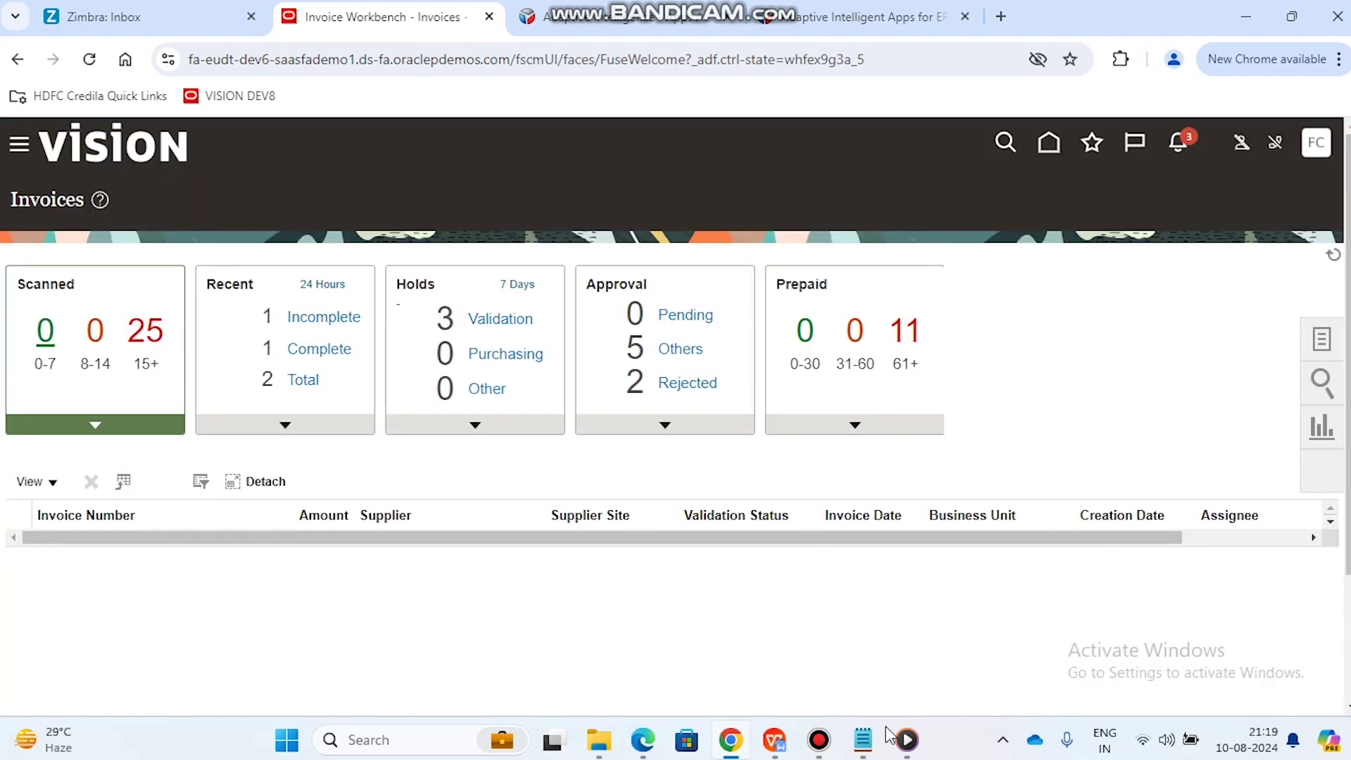
mouse_move(825, 755)
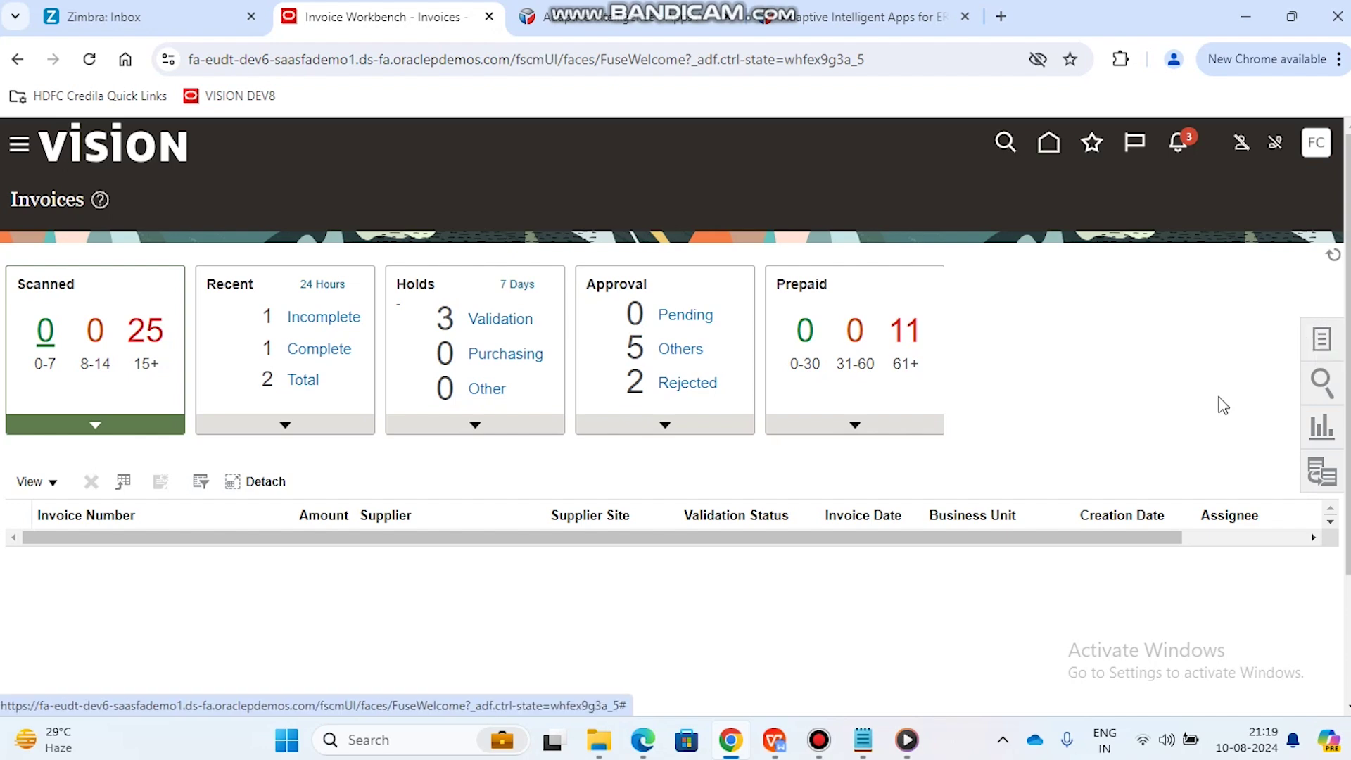
left_click(1316, 341)
left_click(1240, 211)
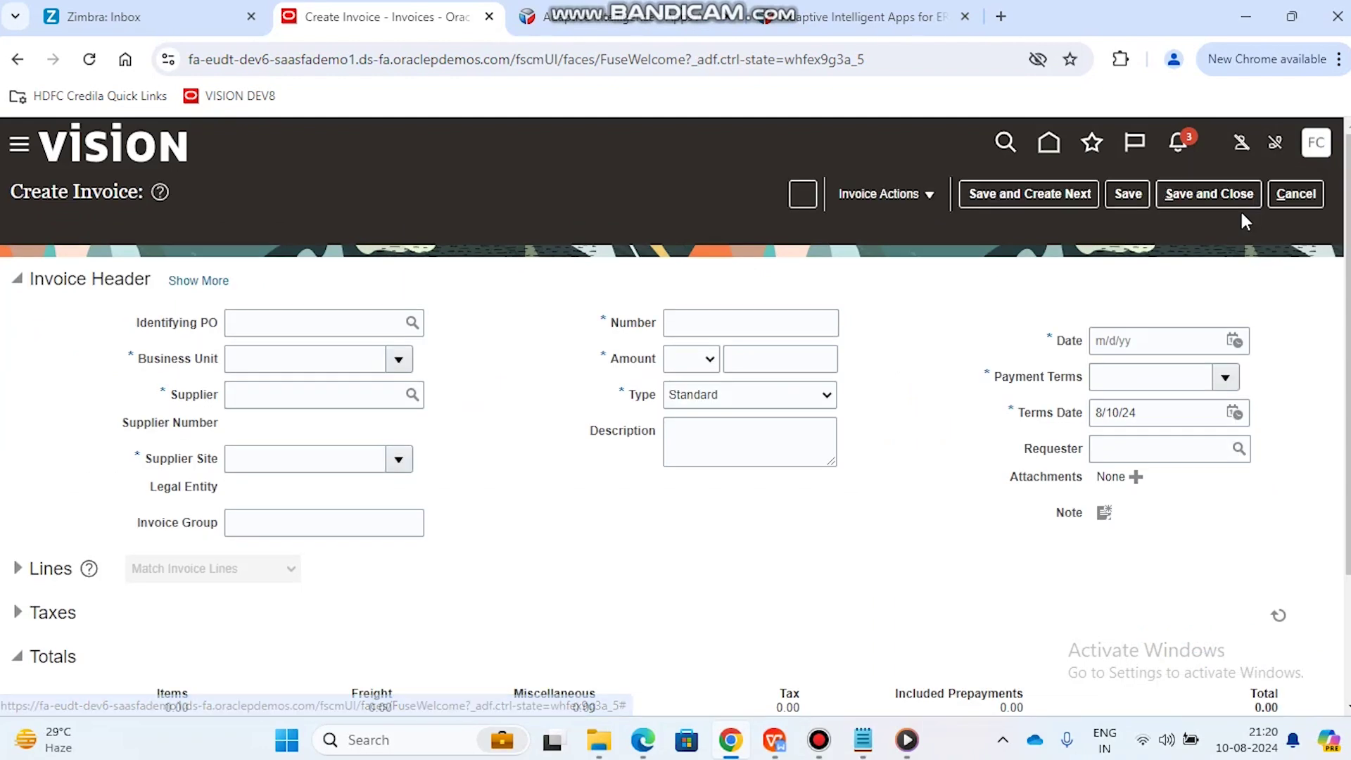
left_click(290, 364)
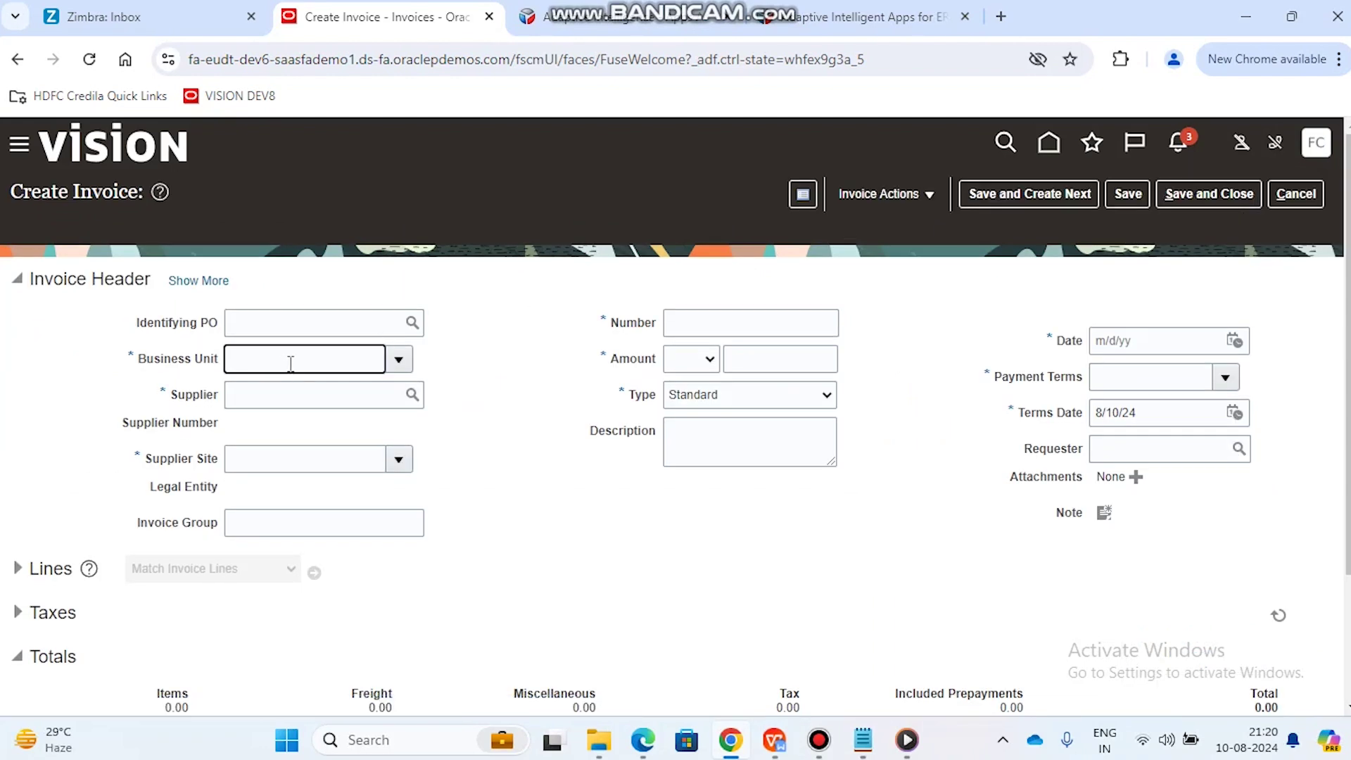
Step: Set Business Unit to US1 and Supplier to Advanced Corp
type("us1")
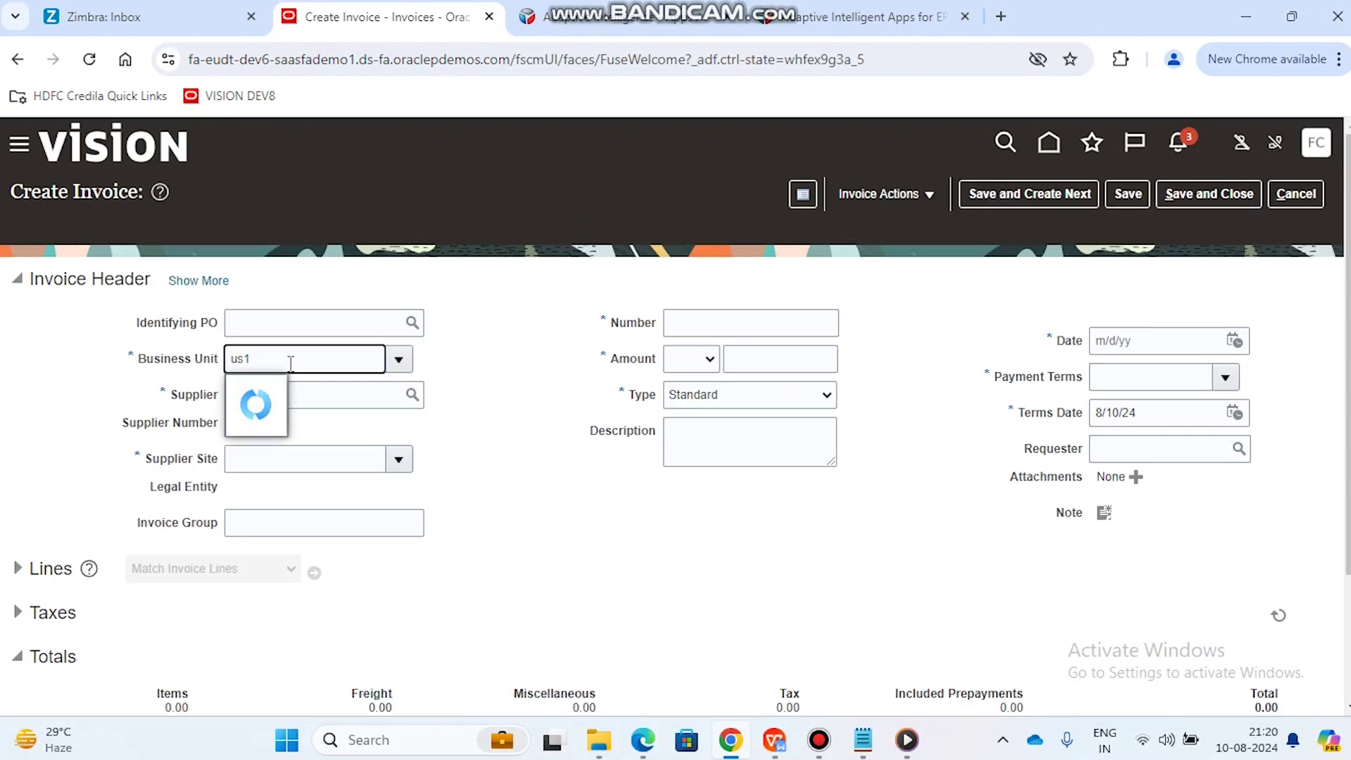
left_click(303, 403)
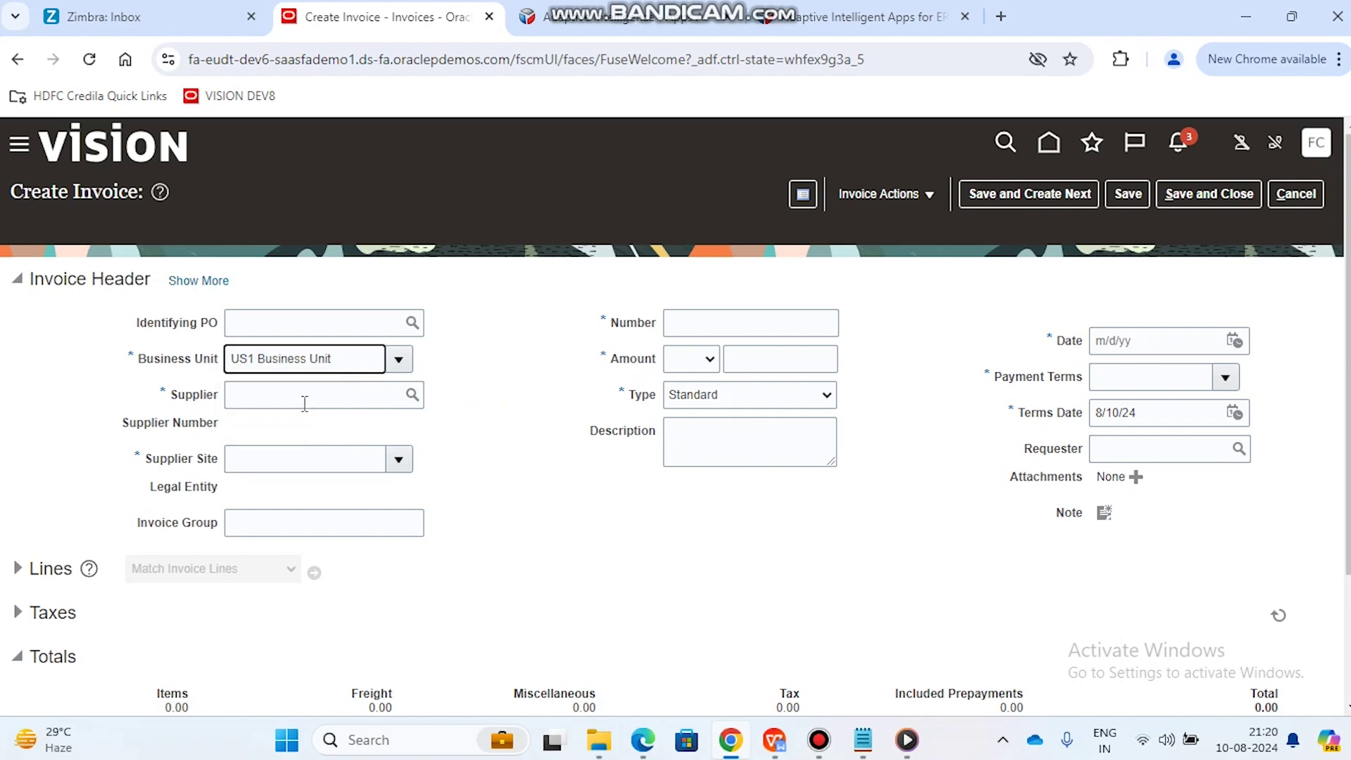
left_click(304, 403)
type("adv")
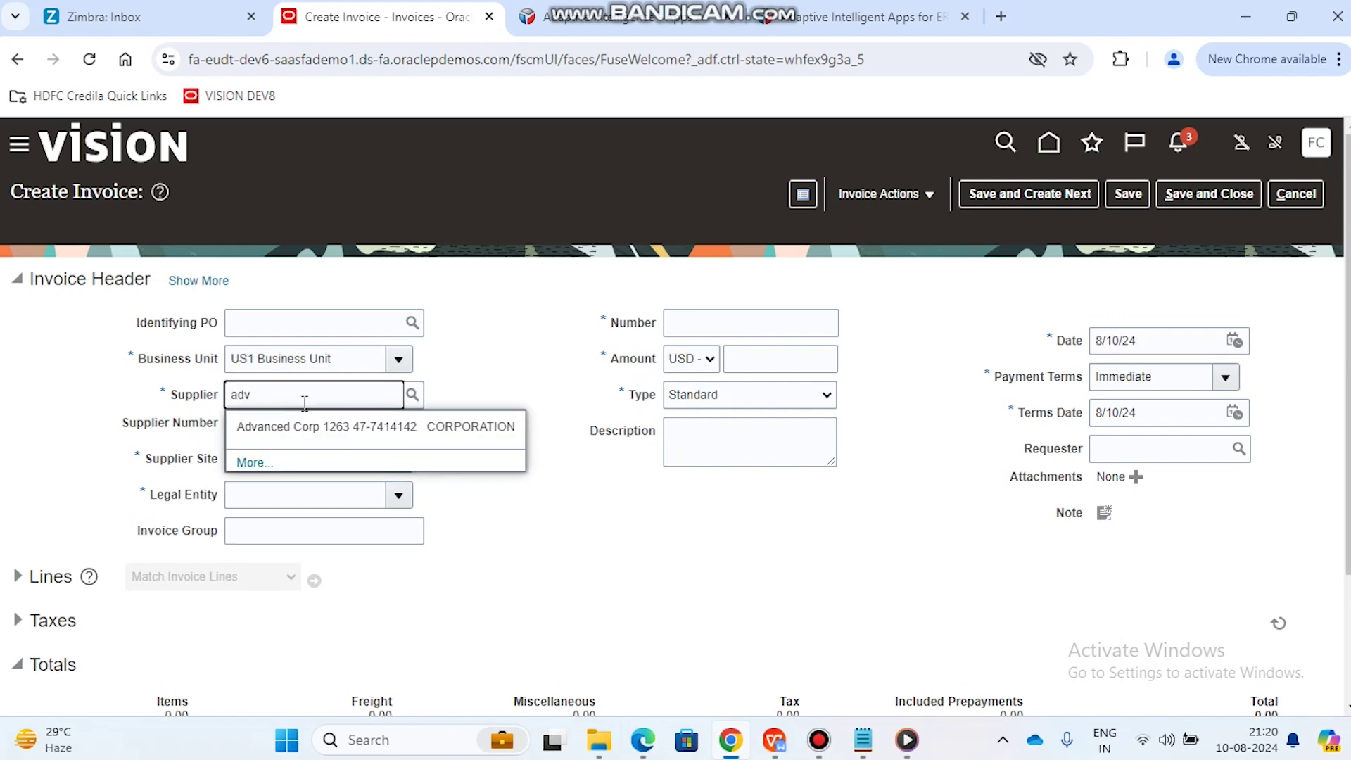
left_click(304, 427)
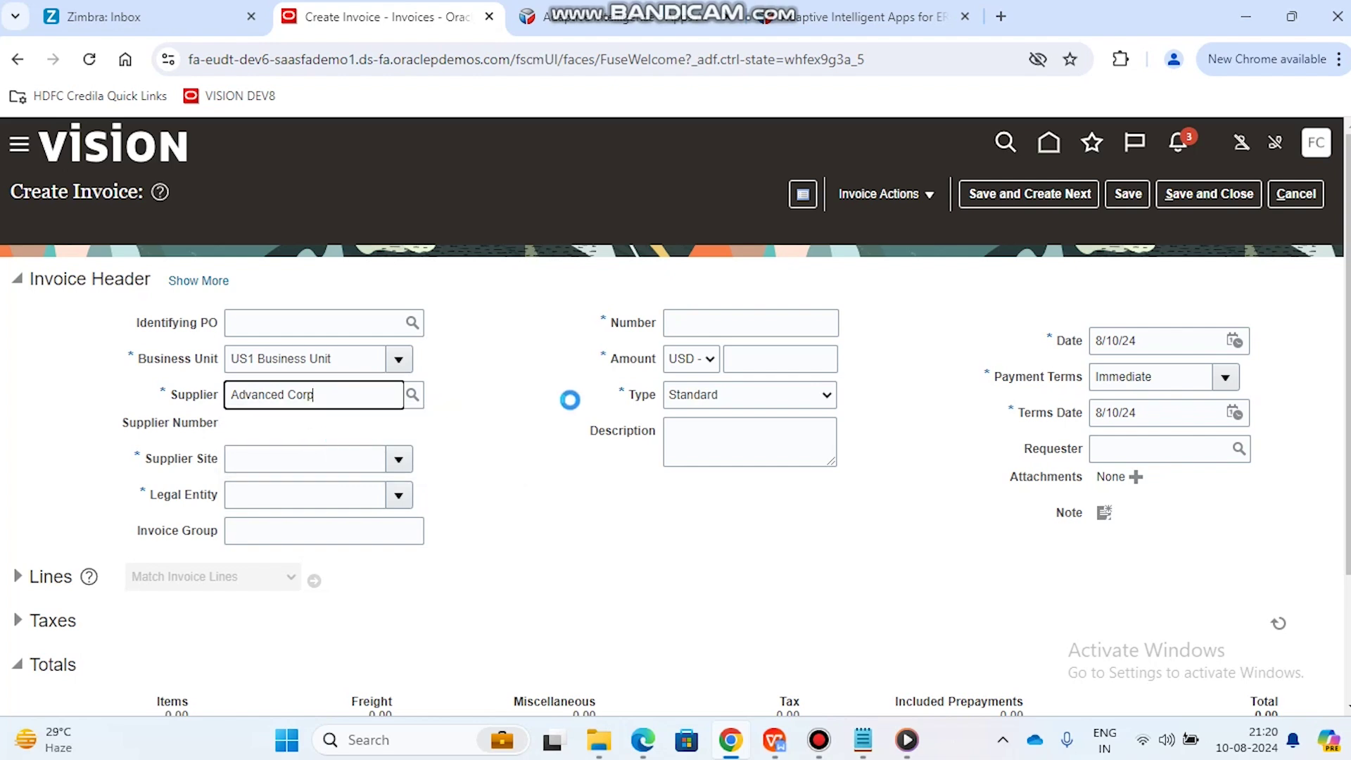
Step: Enter invoice number INV-1001, amount 20,000.00 and description 'maintenance'
left_click(680, 313)
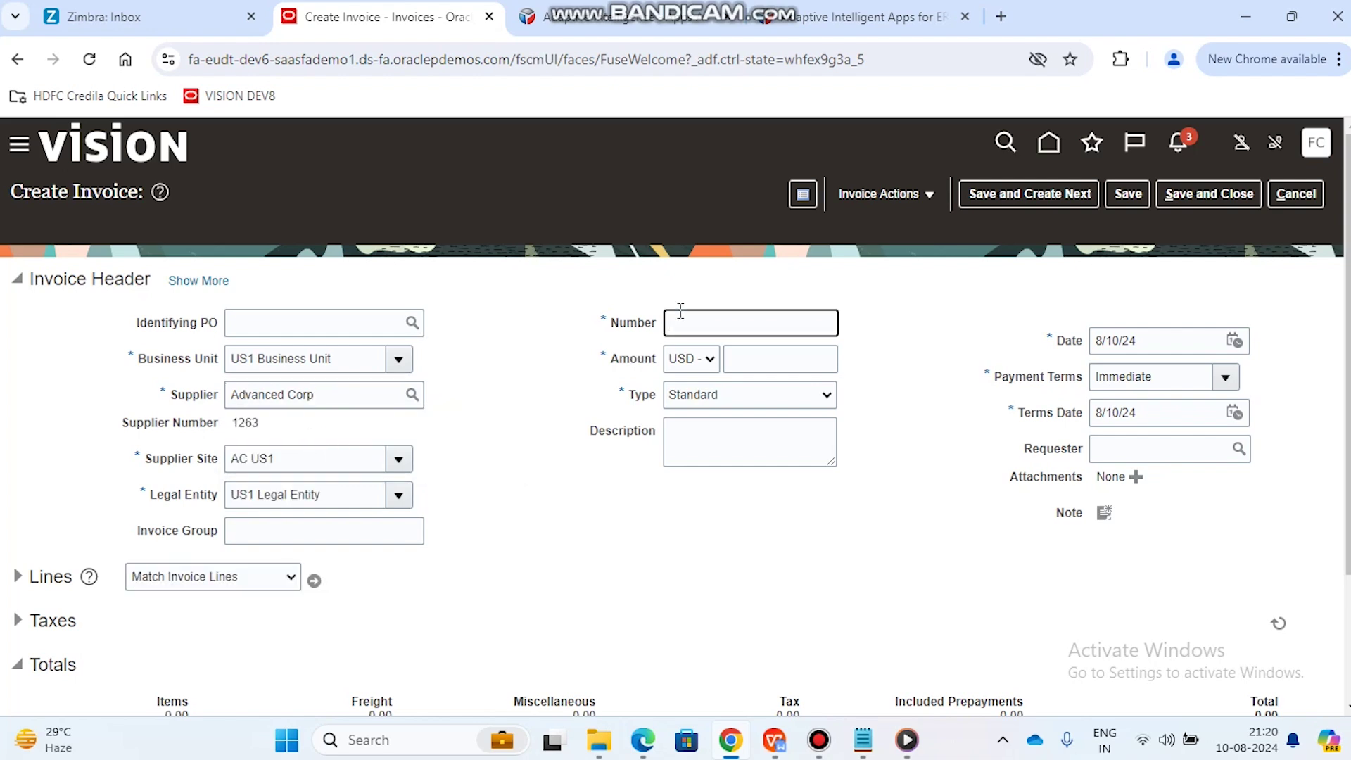
type("INV-1001")
key("Tab")
key("Tab")
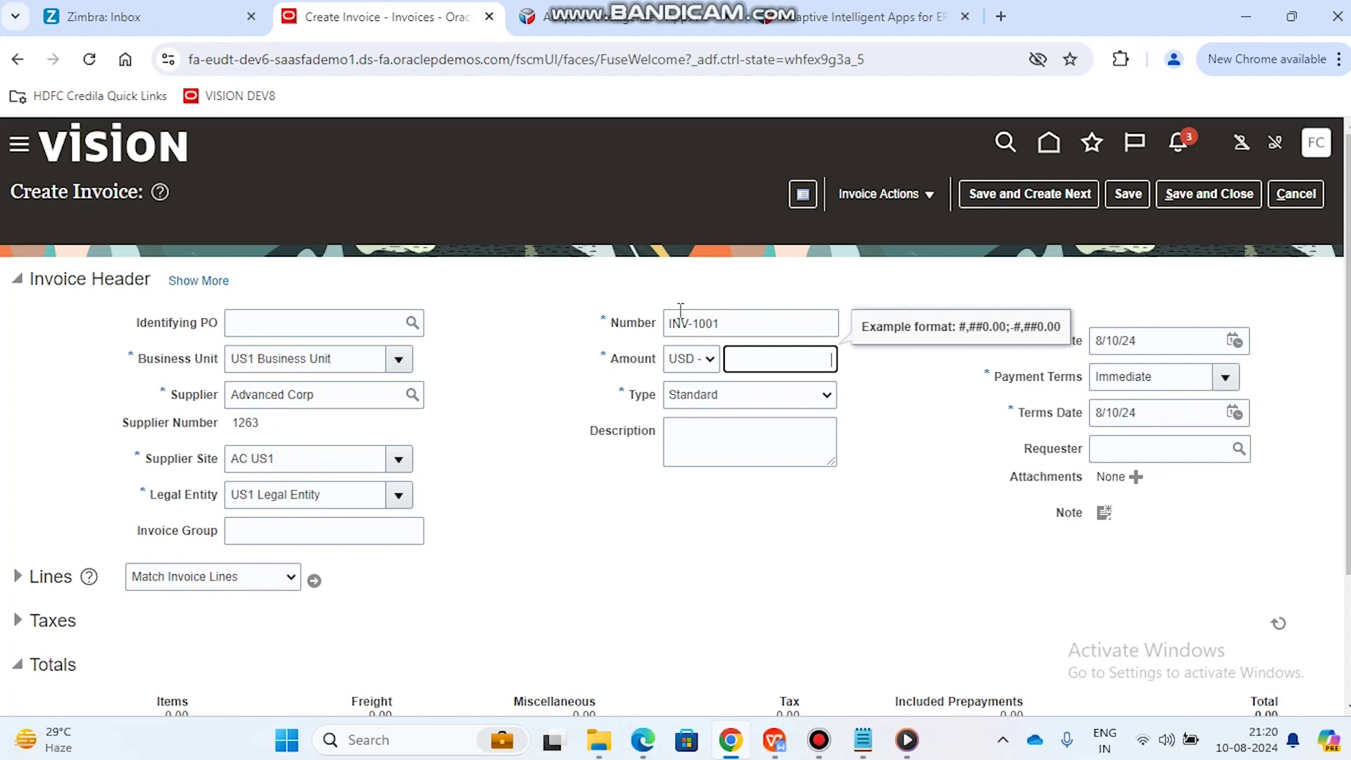
type("20,0")
type("0000")
key("Tab")
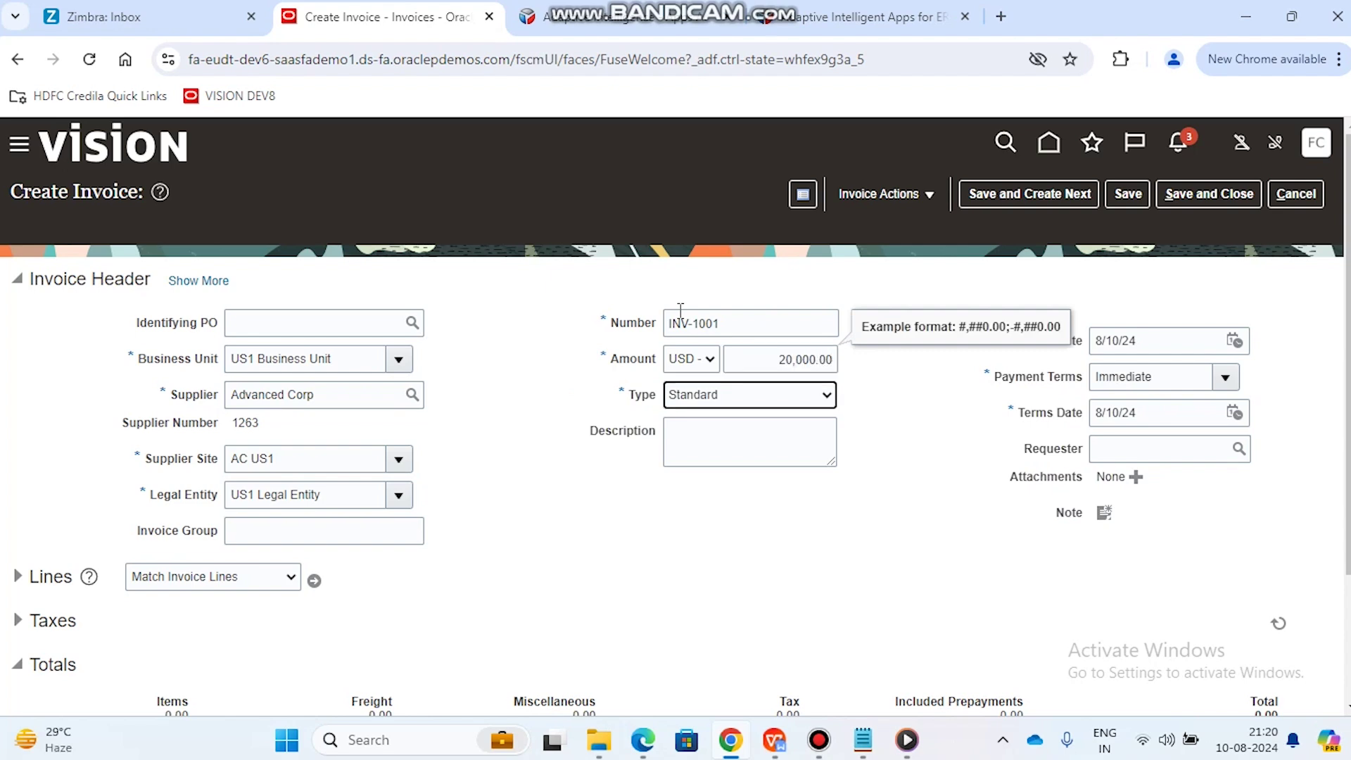
key("Tab")
type("n")
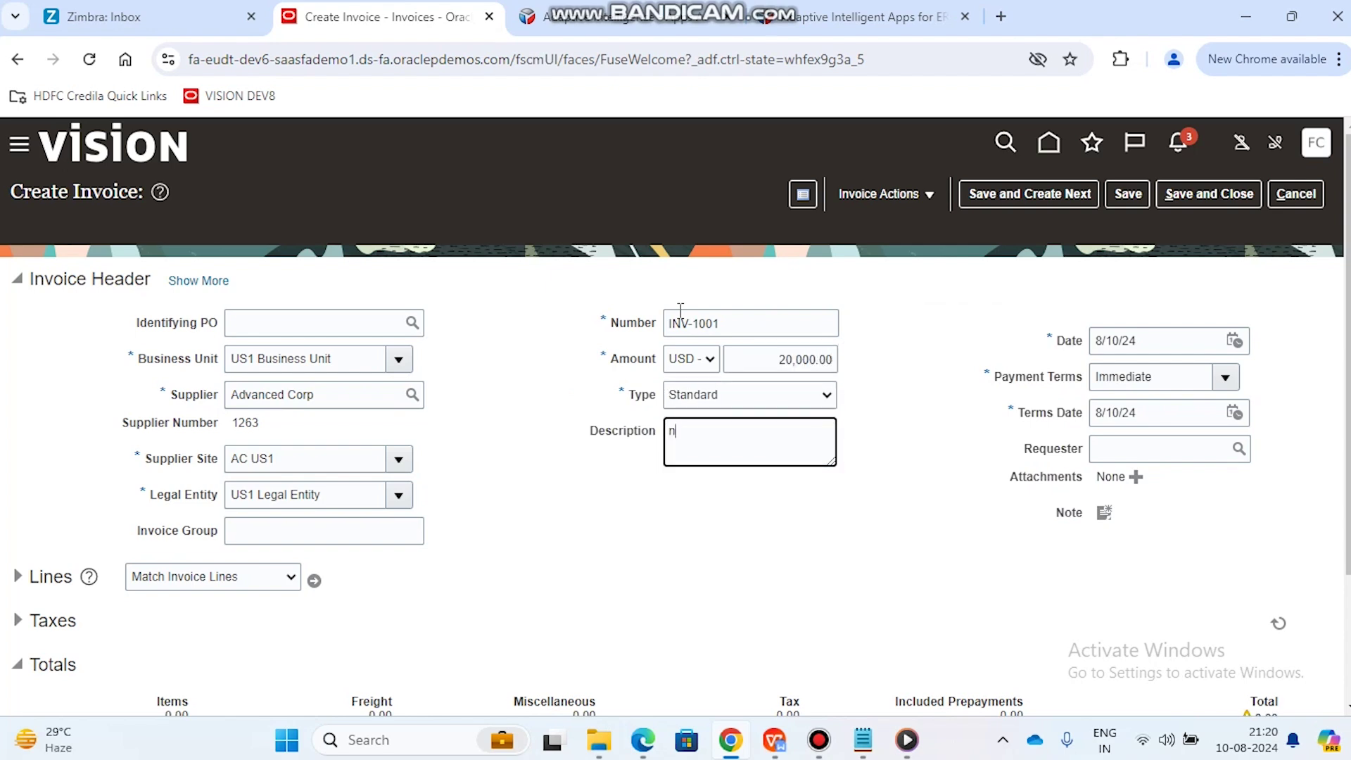
key("BackSpace")
type("maintenance")
scroll(580, 539, "down", 1)
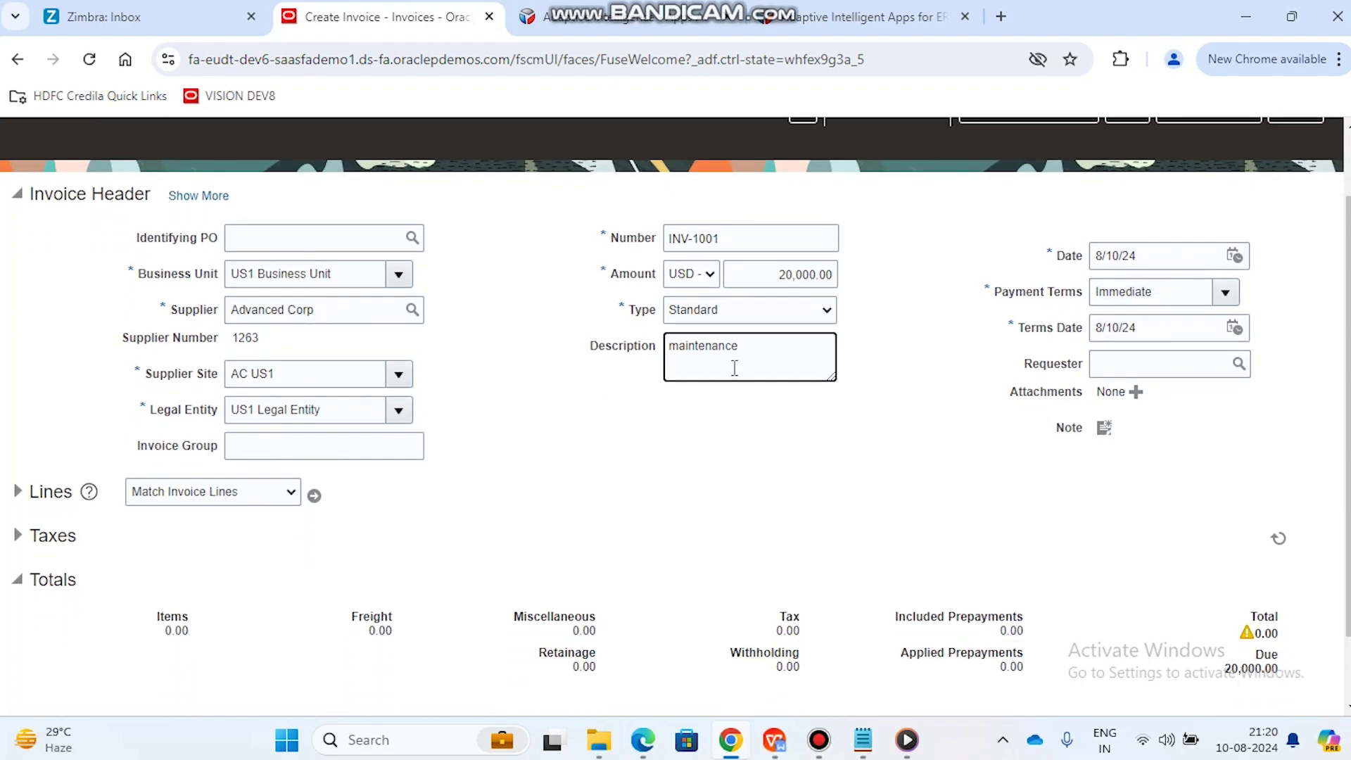
Step: Give line 1 amount 20,000.00 and distribution combination 101.10.63542.121.000.000
left_click(18, 495)
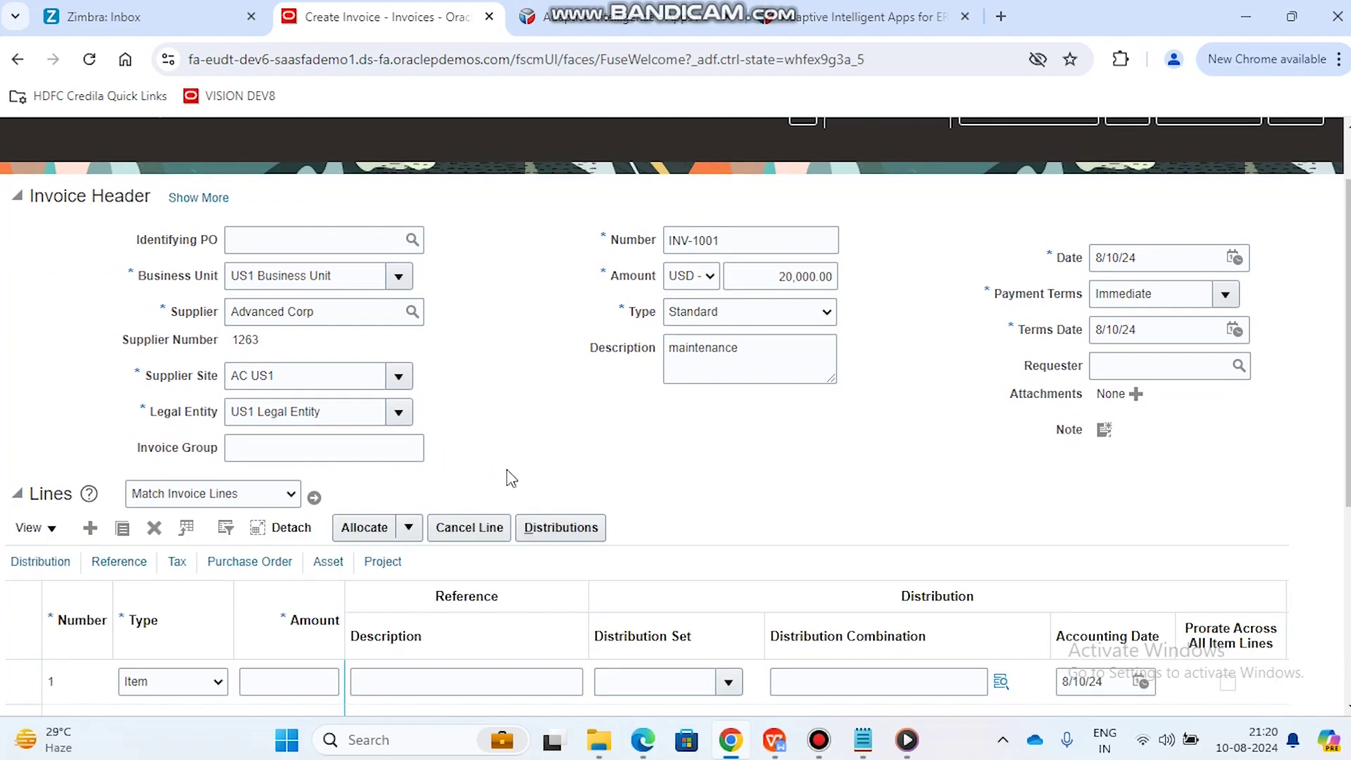
scroll(512, 478, "down", 2)
left_click(300, 525)
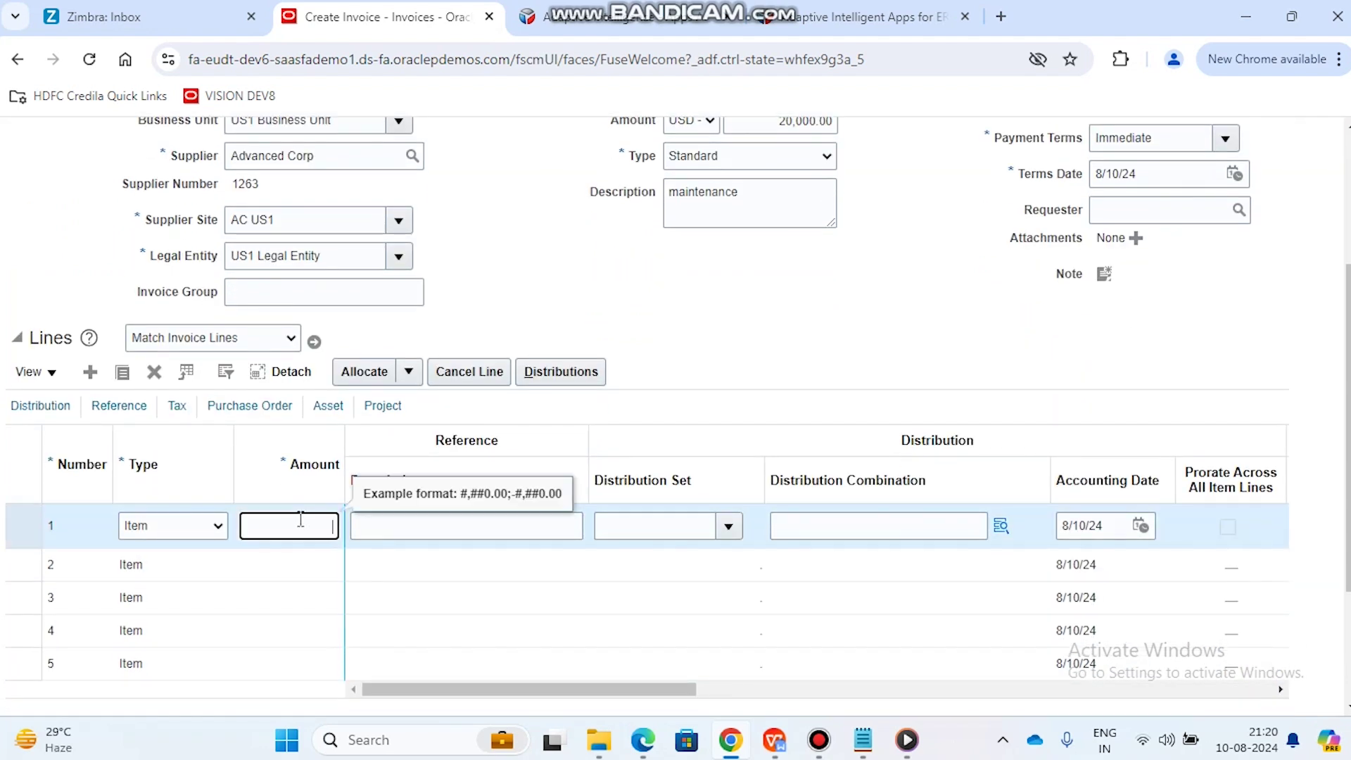
type("20000")
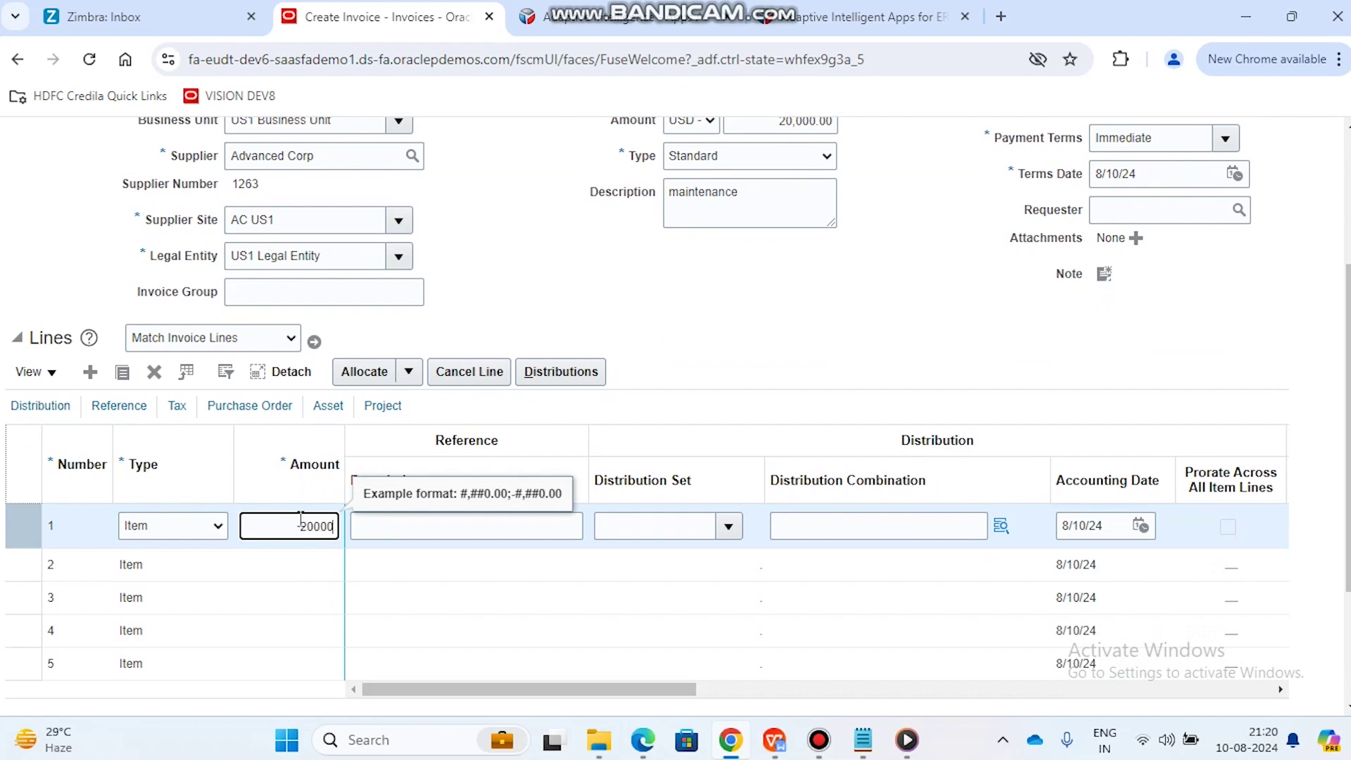
left_click(642, 303)
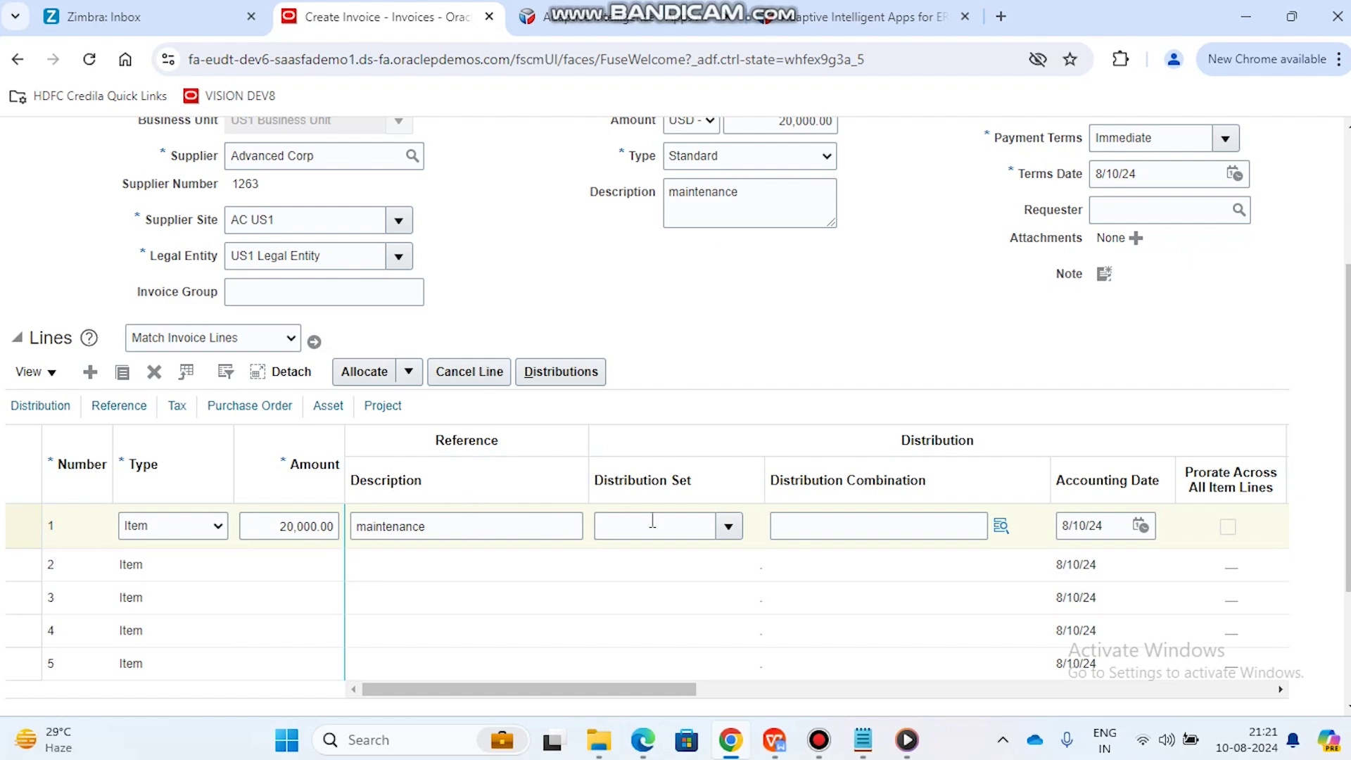
left_click(268, 533)
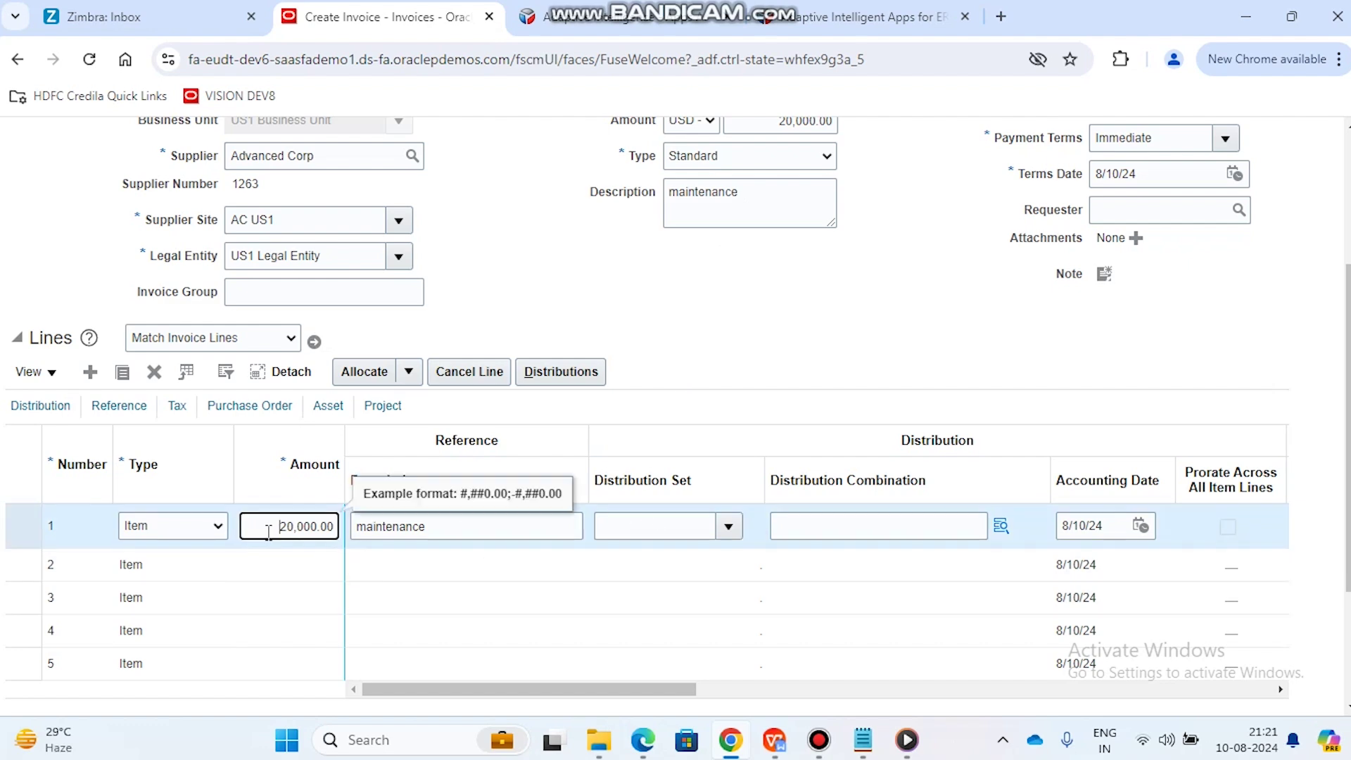
key("Tab")
key("Tab")
key("Tab")
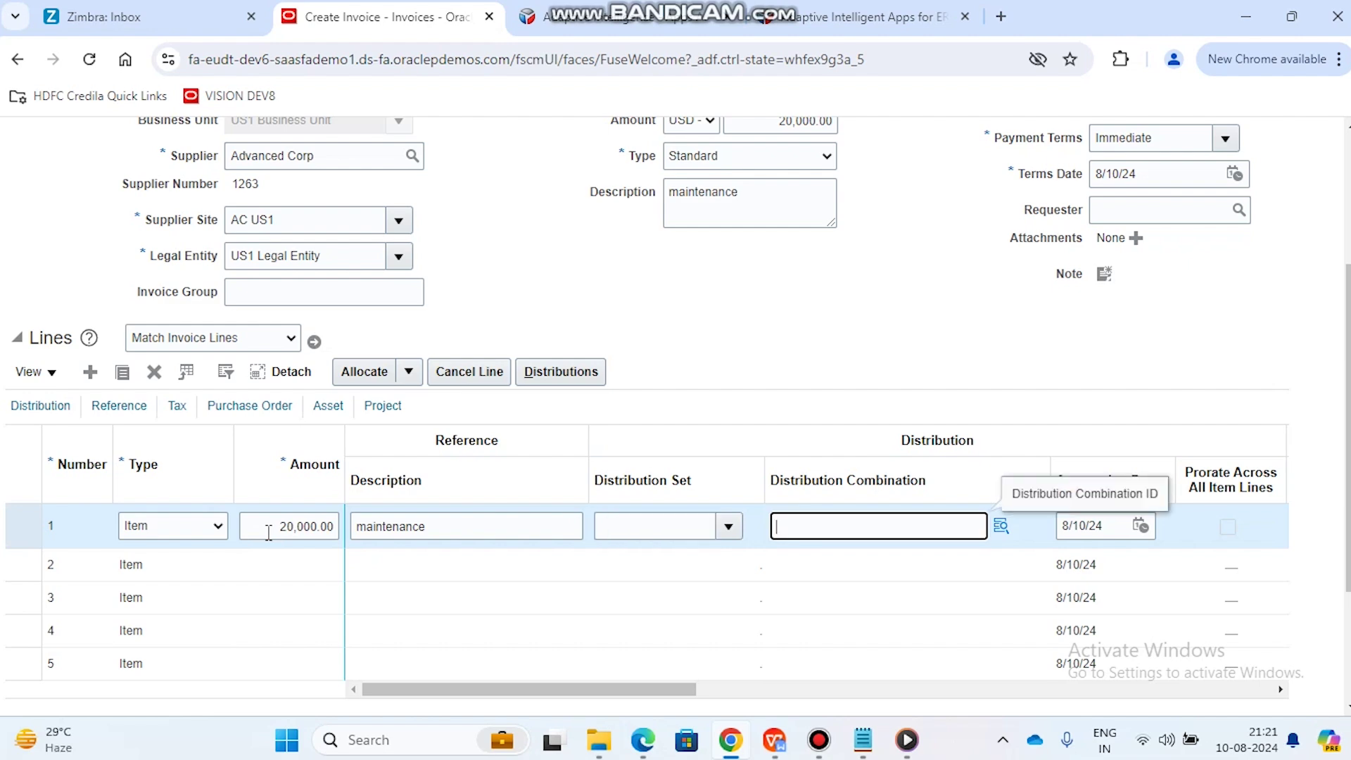
type("101.10.63542.121.000.000")
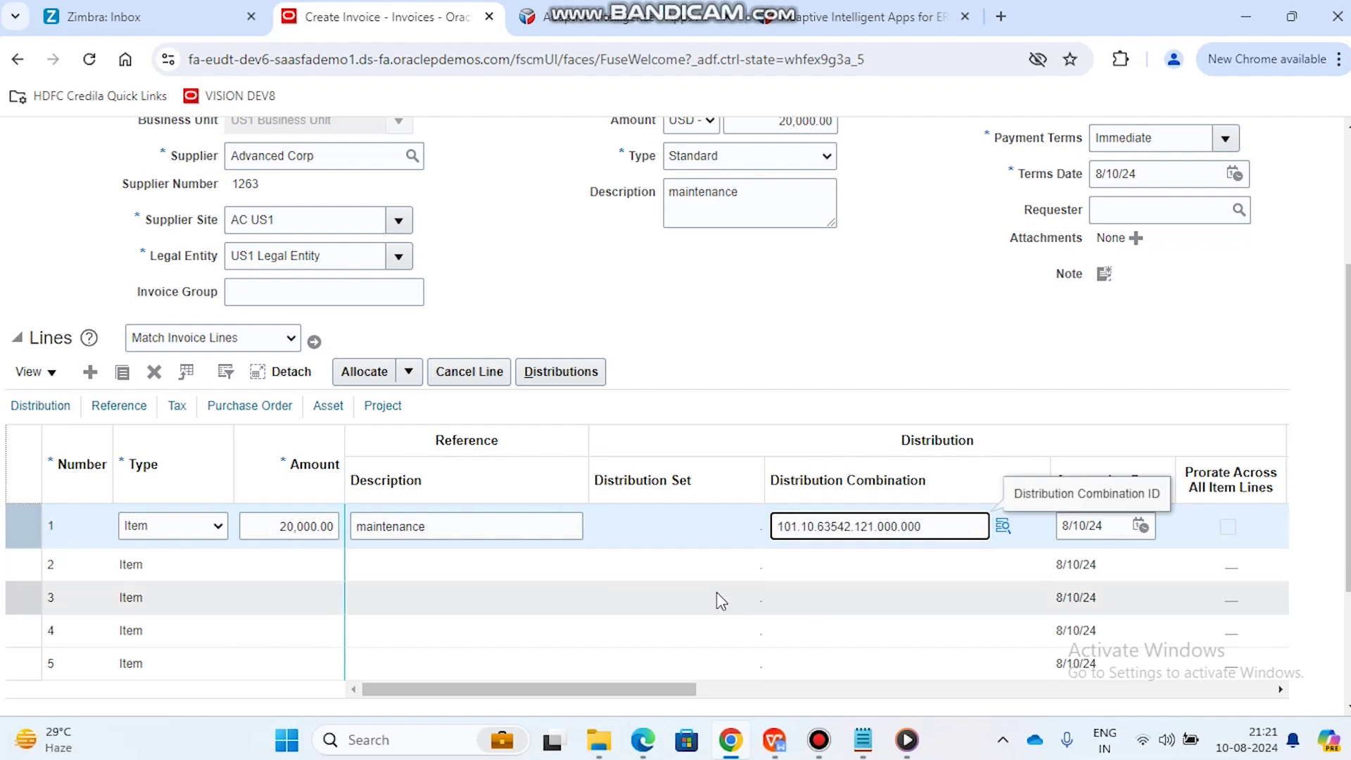
Step: View line 1's combination segments: account 63542 Equipment Maintenance and Repairs, cost center 121
left_click(1004, 529)
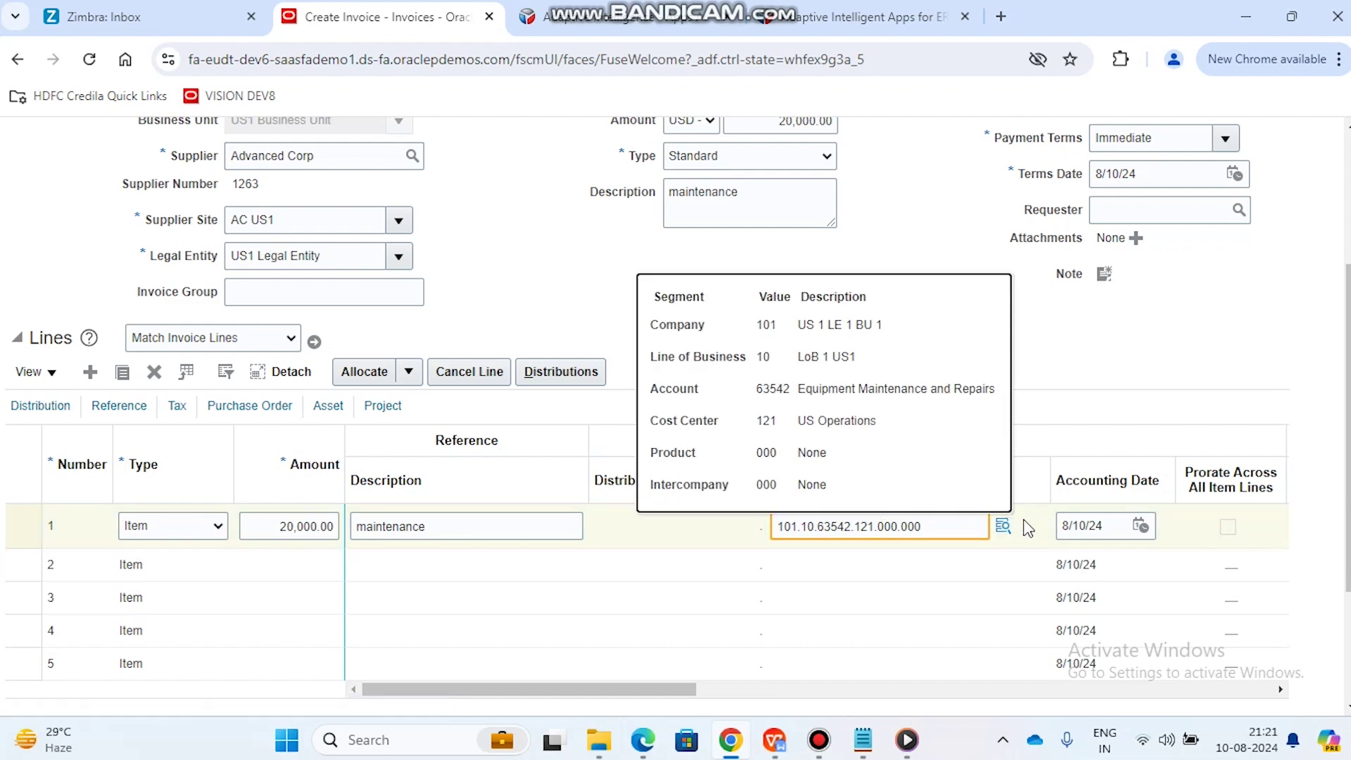
mouse_move(1009, 540)
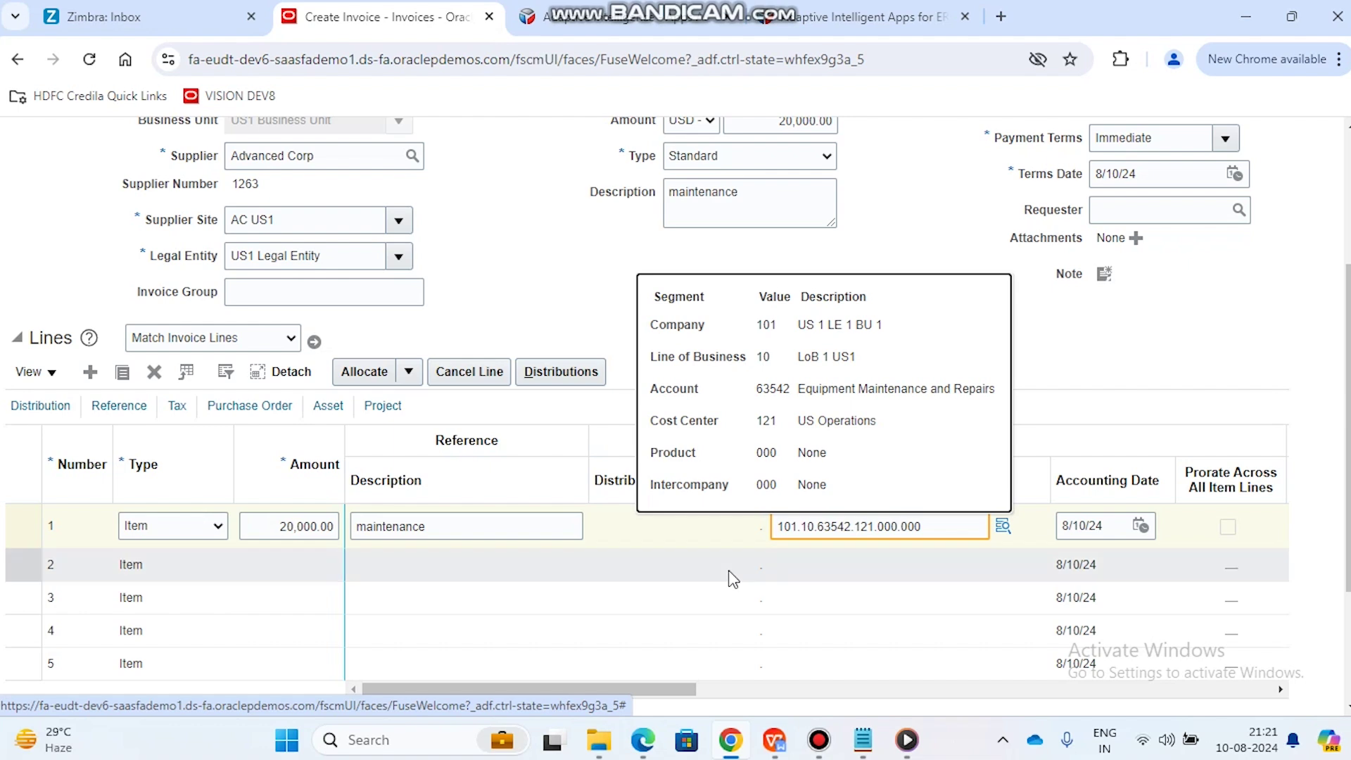
Step: Change line 1's type from Item to Freight, updating the distribution to 101.10.62510.120.000.000
left_click(221, 528)
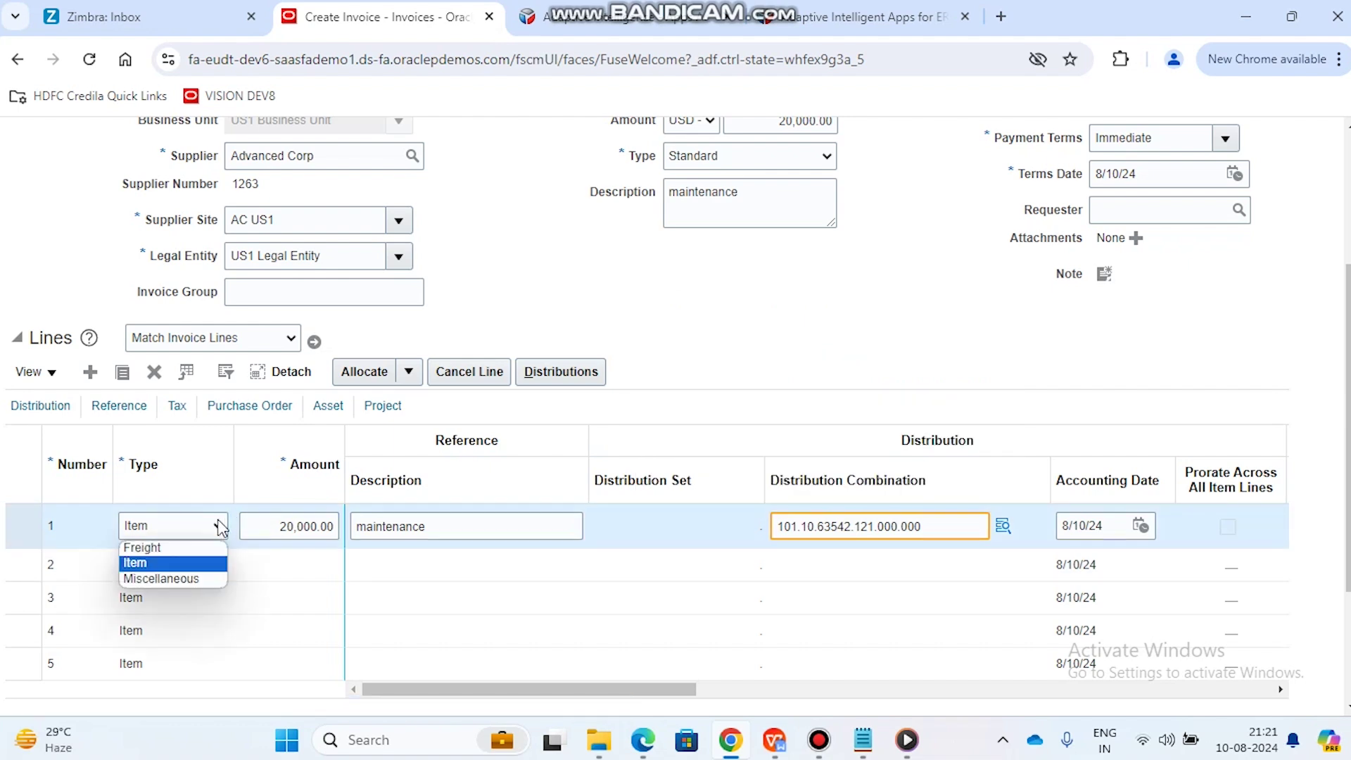
left_click(181, 546)
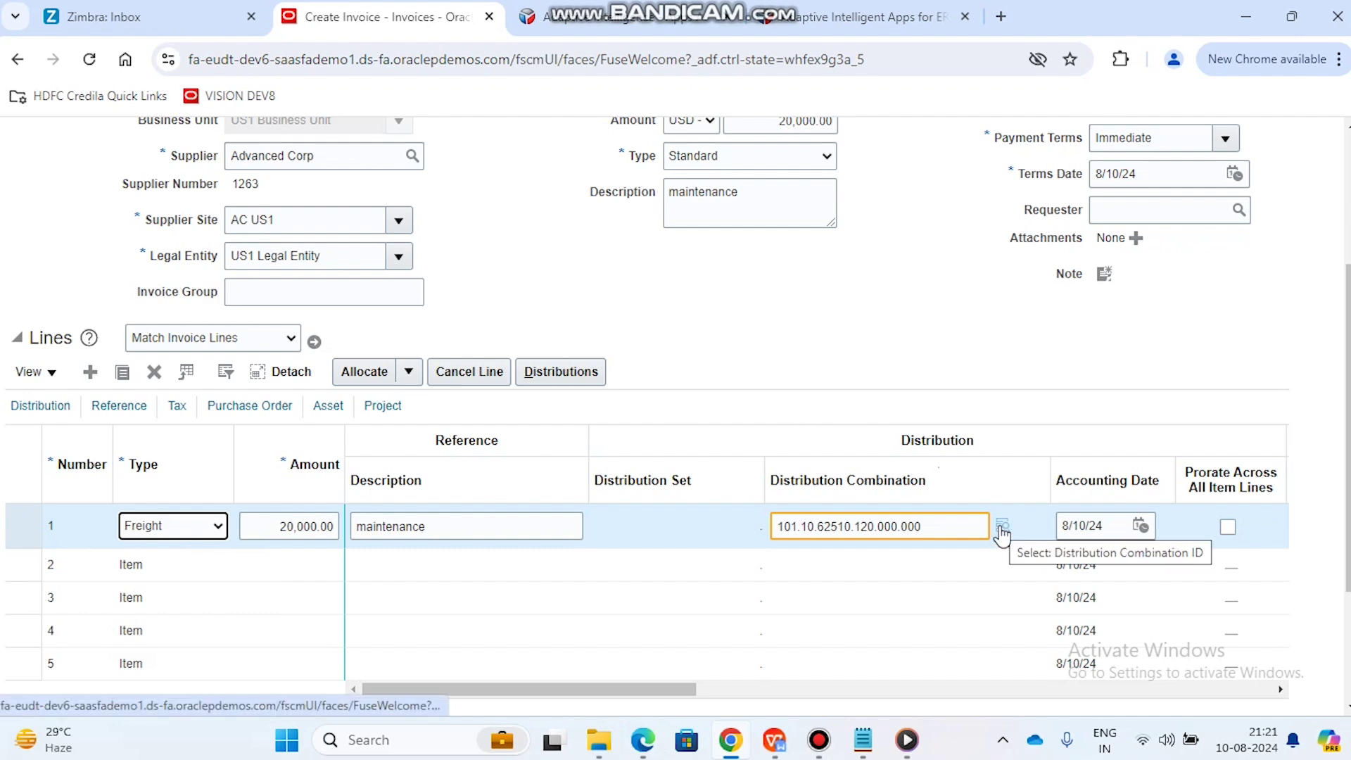
mouse_move(1002, 535)
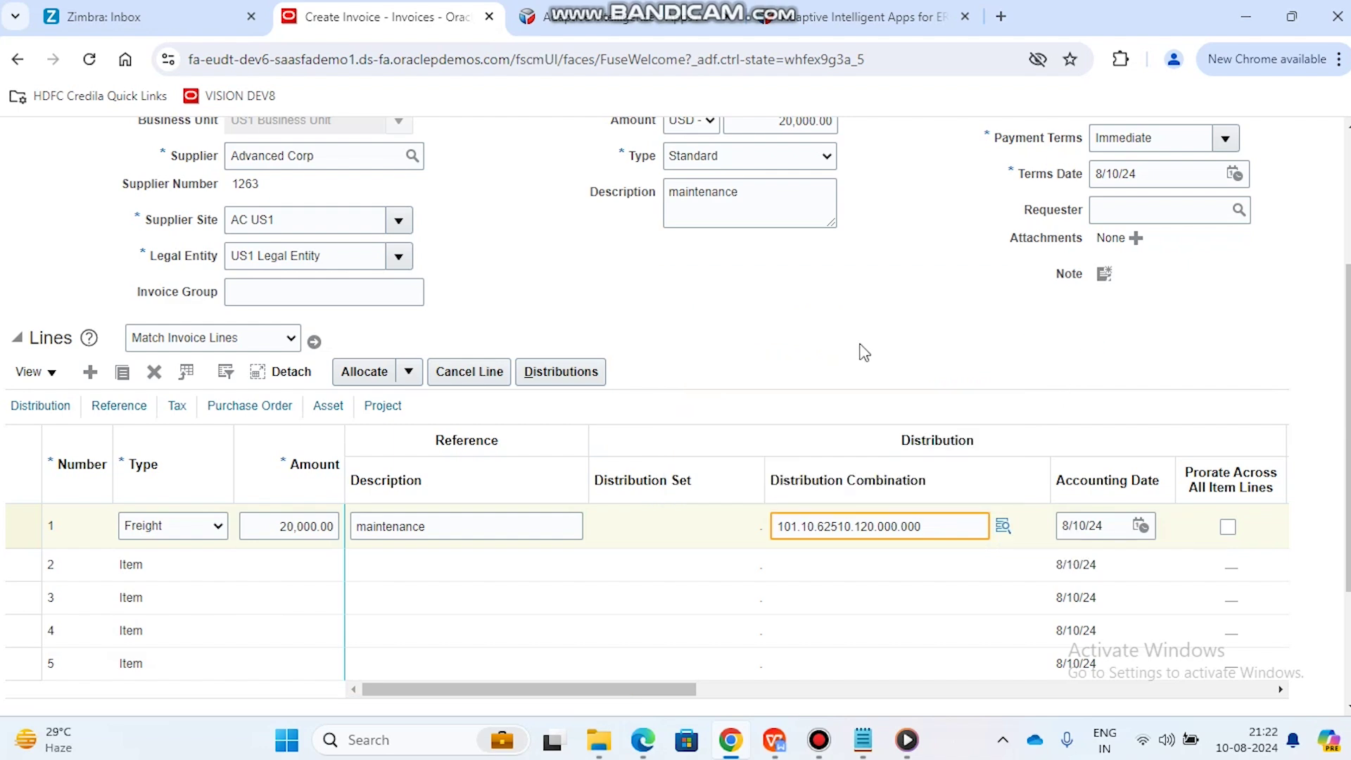
Step: Save invoice INV-1001 and validate it from Invoice Actions
scroll(867, 351, "up", 3)
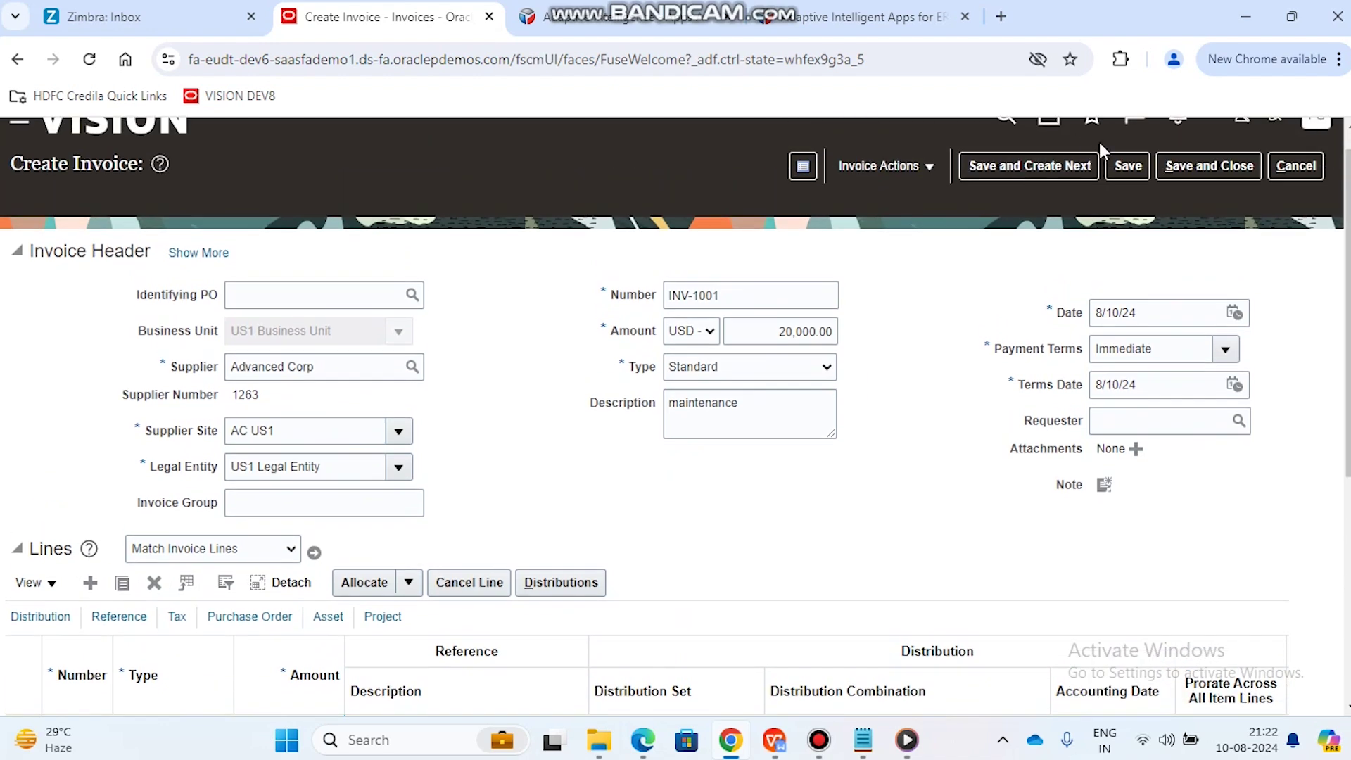
left_click(1124, 166)
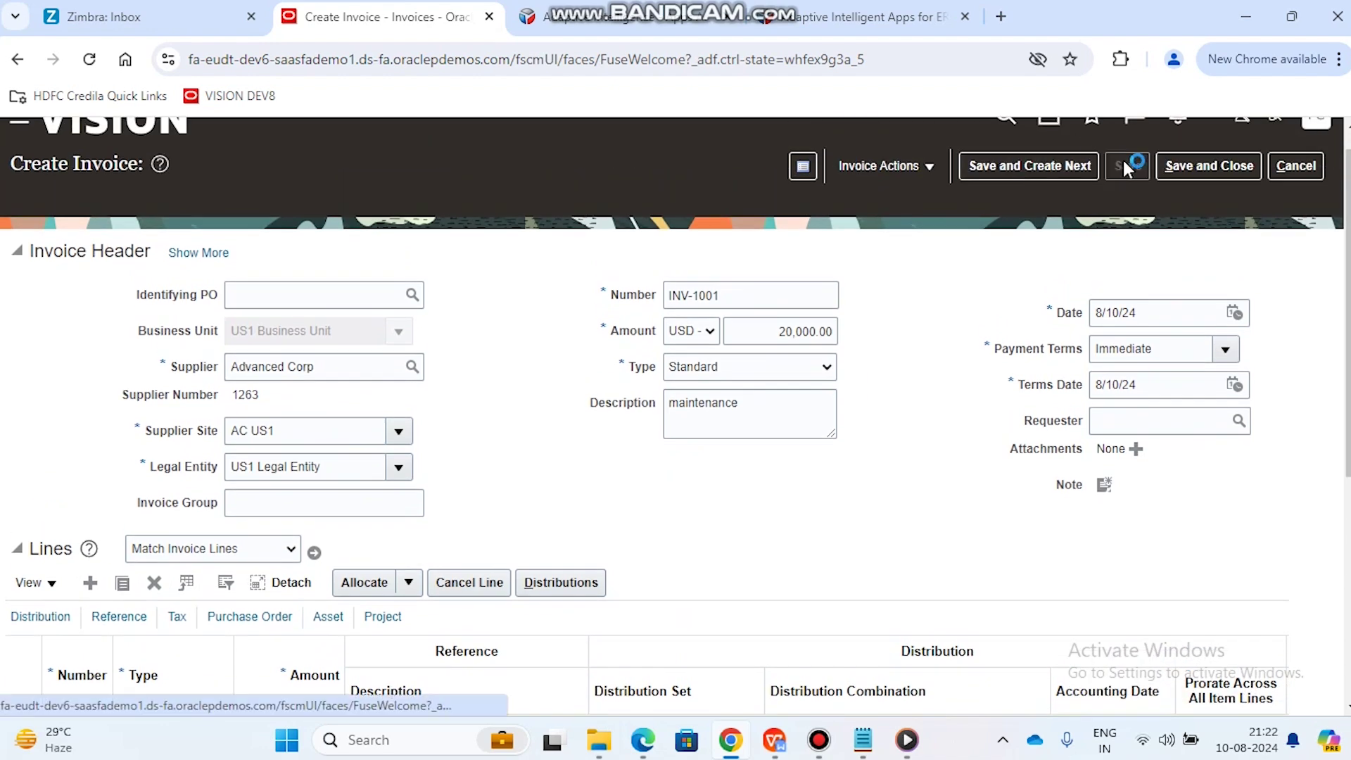
left_click(909, 169)
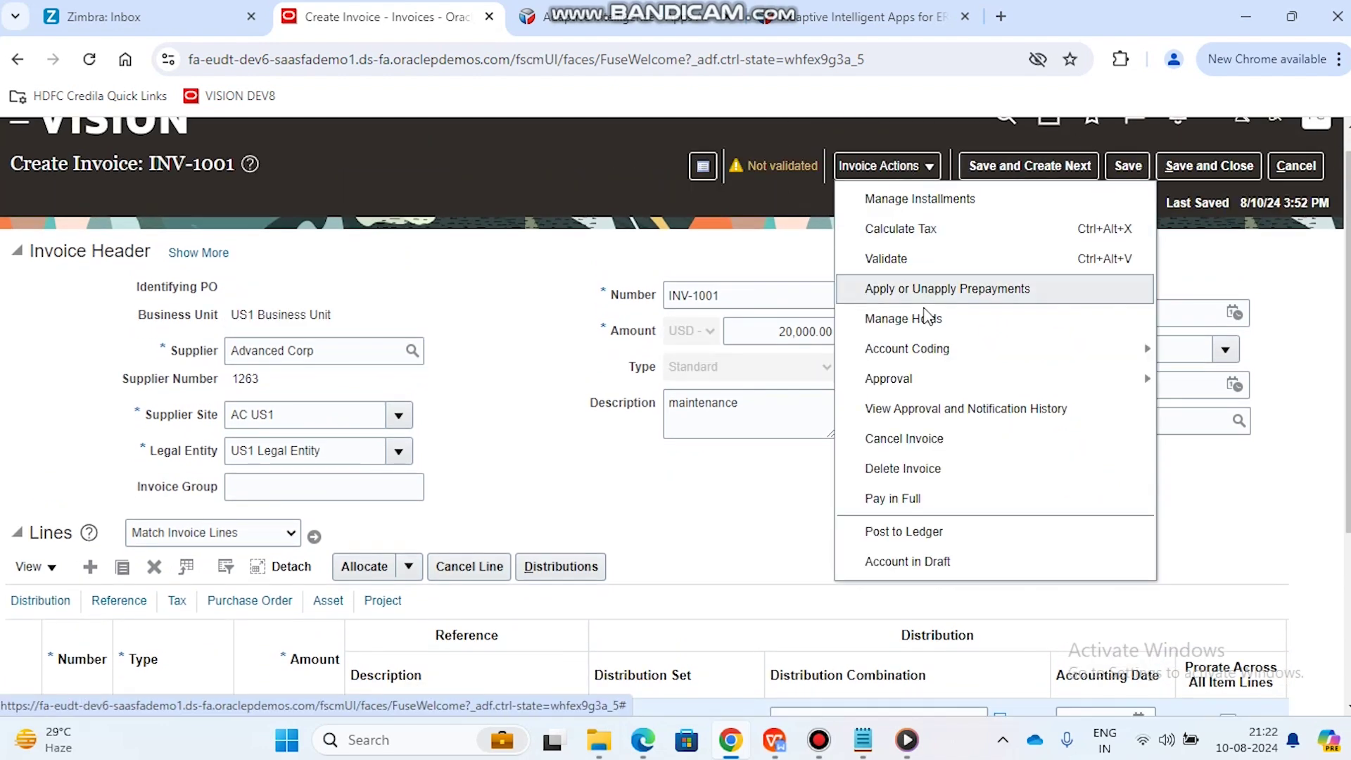
left_click(922, 259)
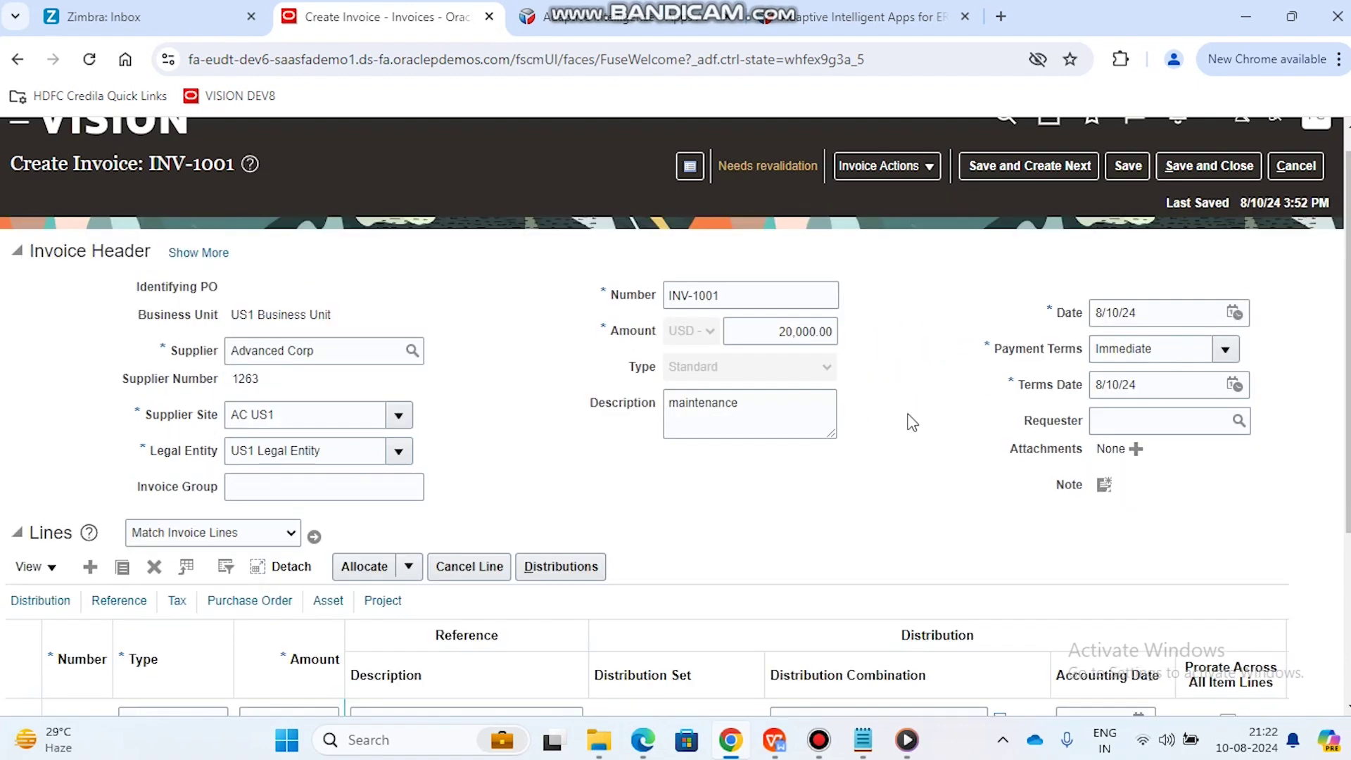
Step: Review the system Line variance hold behind the Needs revalidation status
scroll(907, 415, "down", 2)
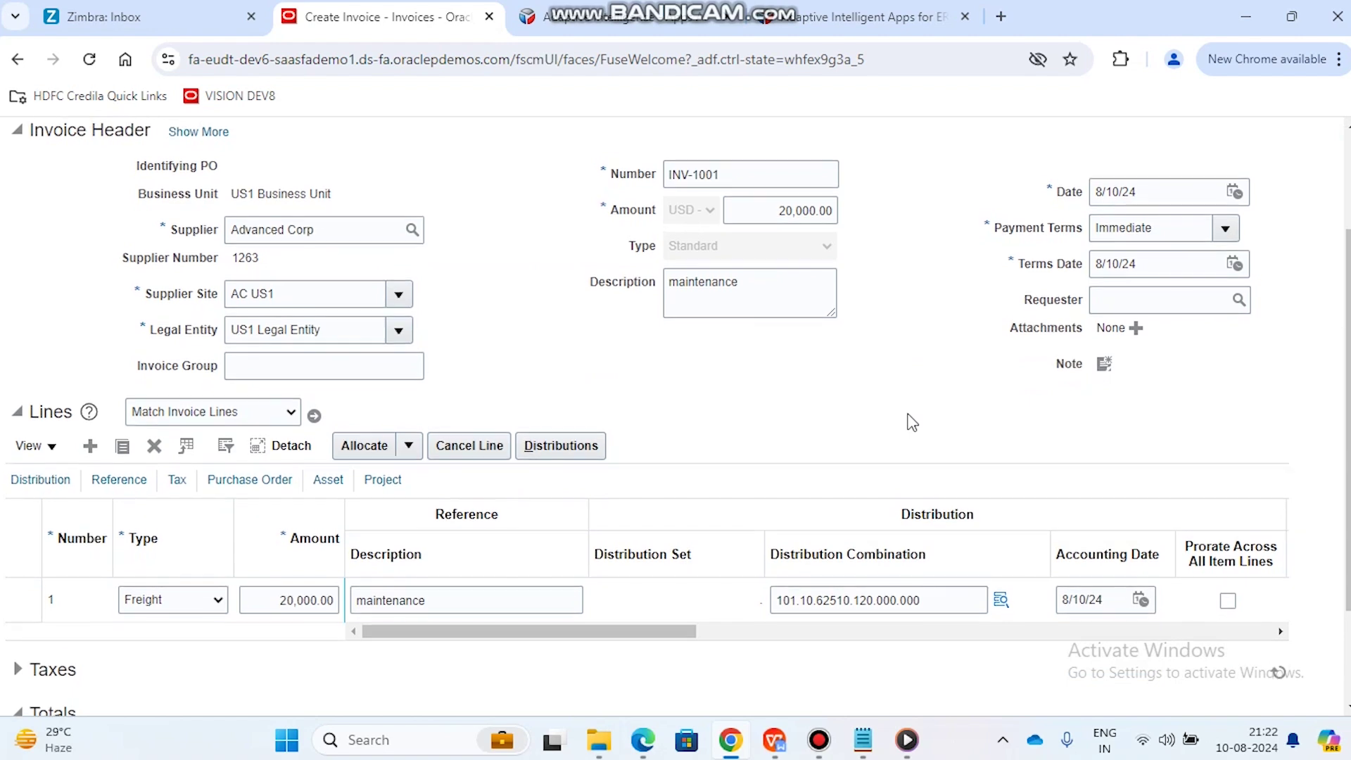
scroll(910, 419, "up", 2)
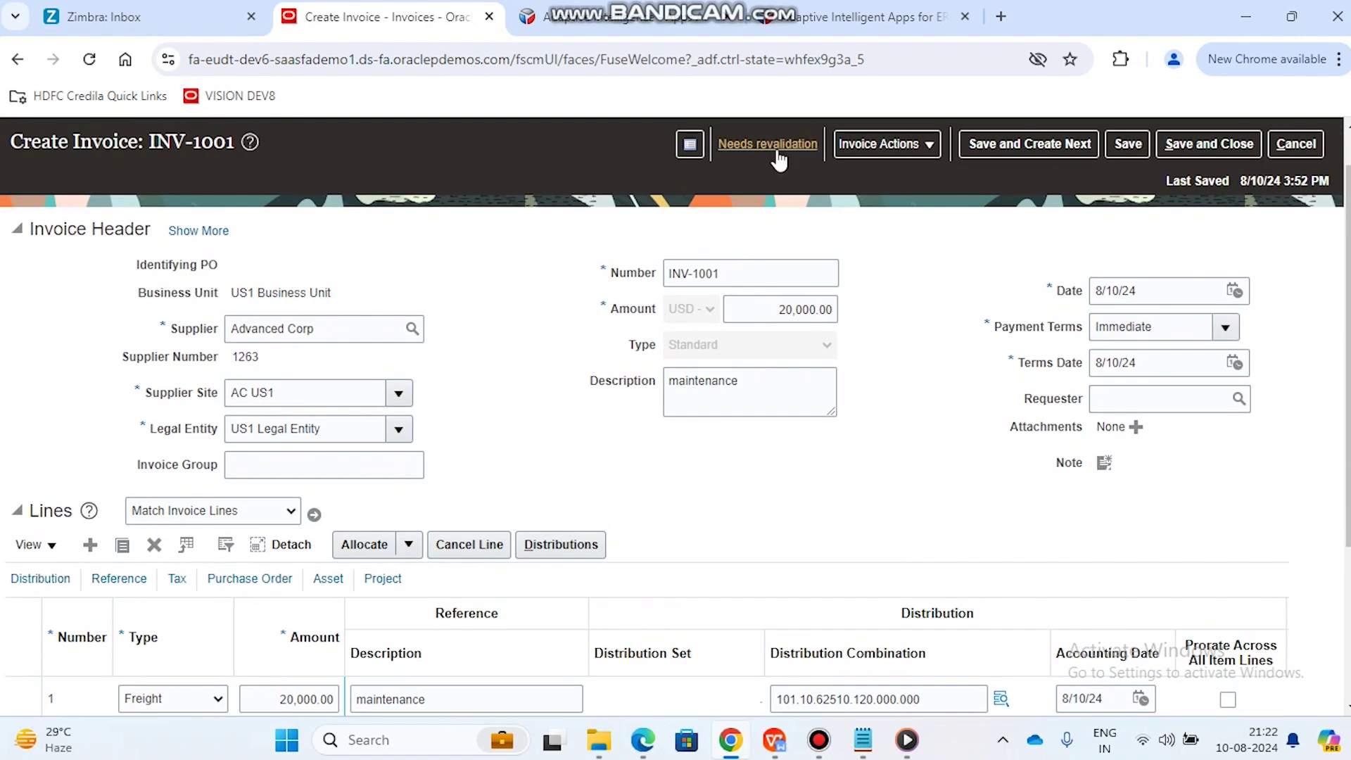
left_click(813, 148)
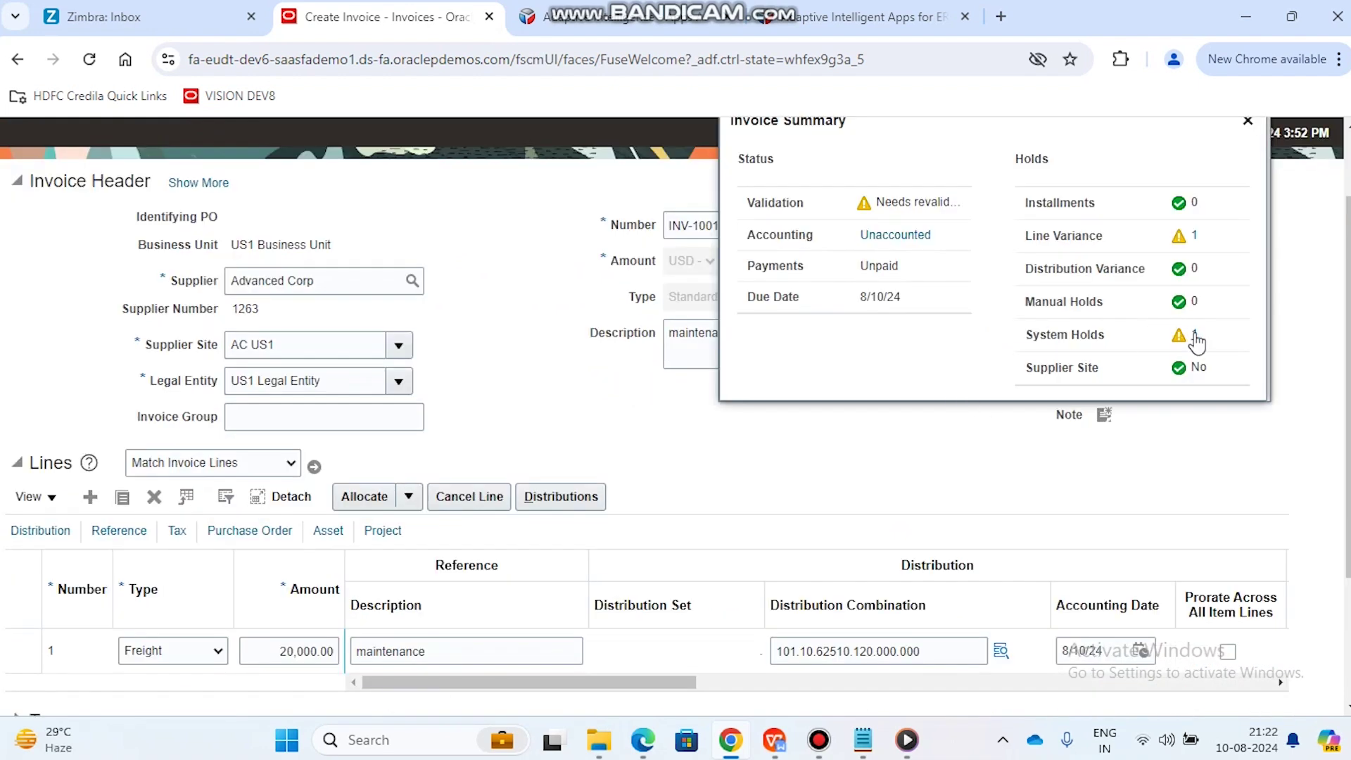
left_click(1195, 334)
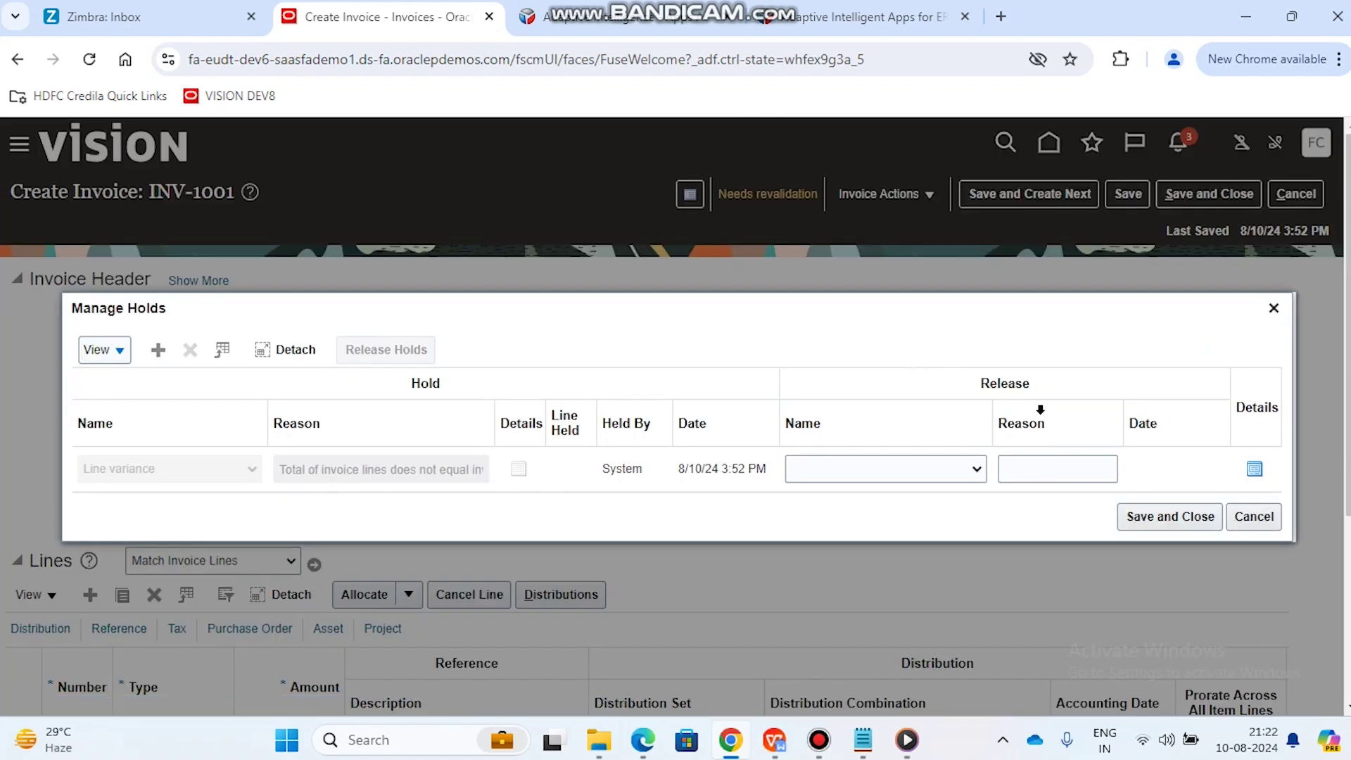
left_click(1198, 526)
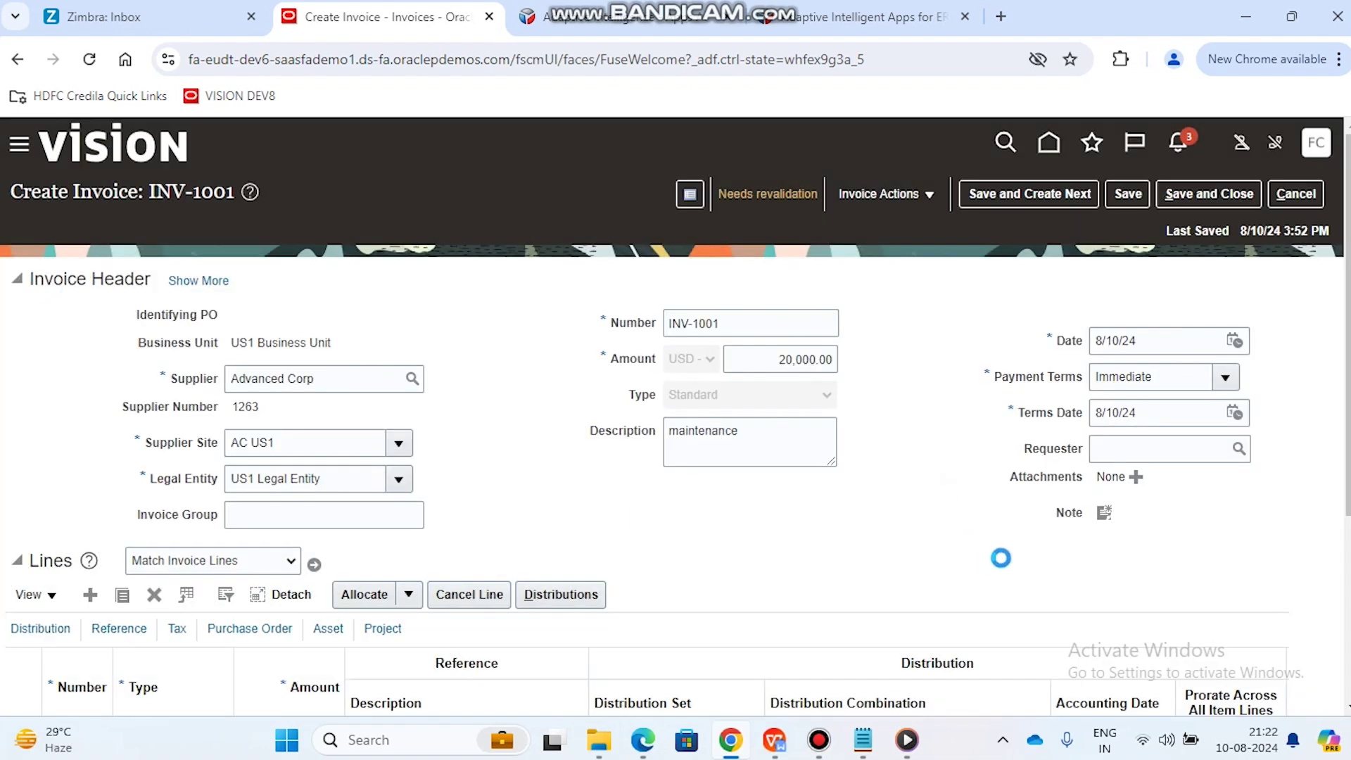
Step: Change the header amount from 20,000.00 to 21,900.00
scroll(1017, 535, "down", 4)
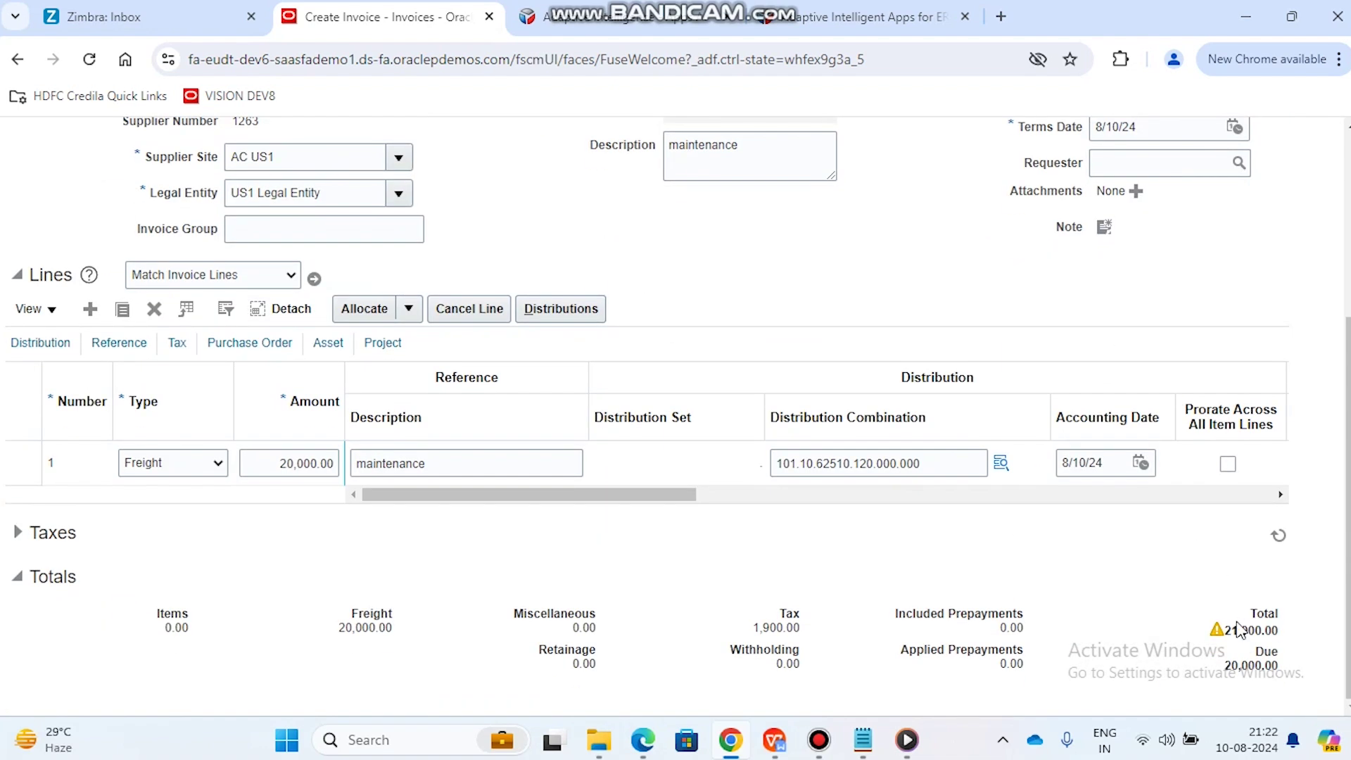
scroll(975, 602, "up", 2)
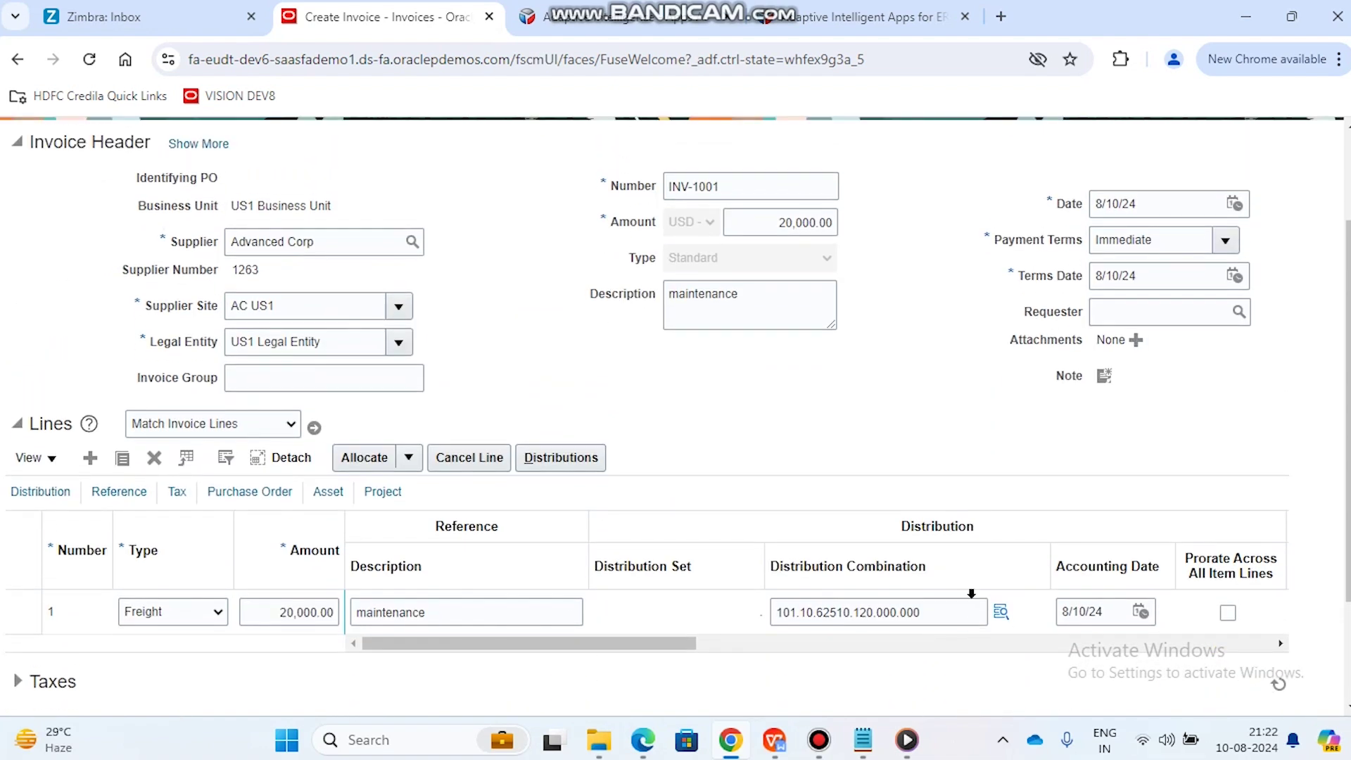
left_click(792, 231)
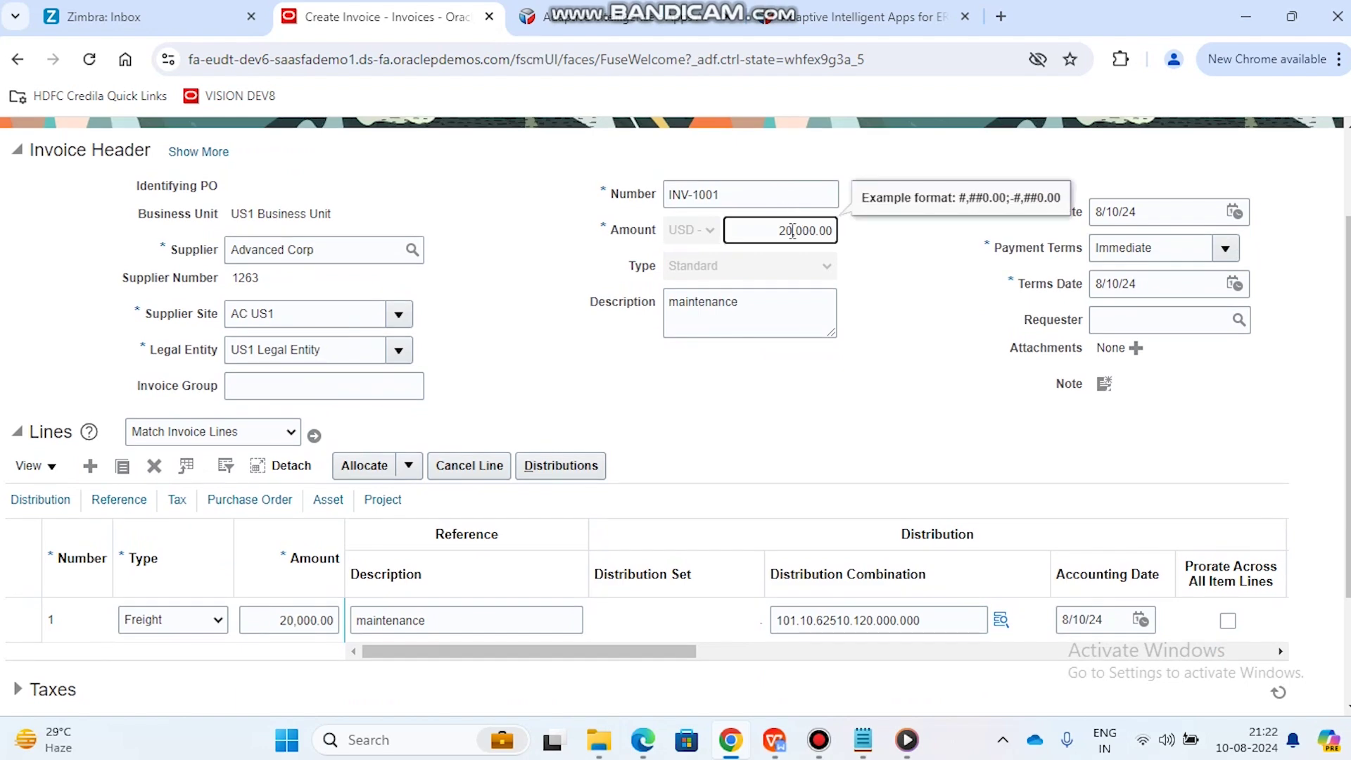
key("Tab")
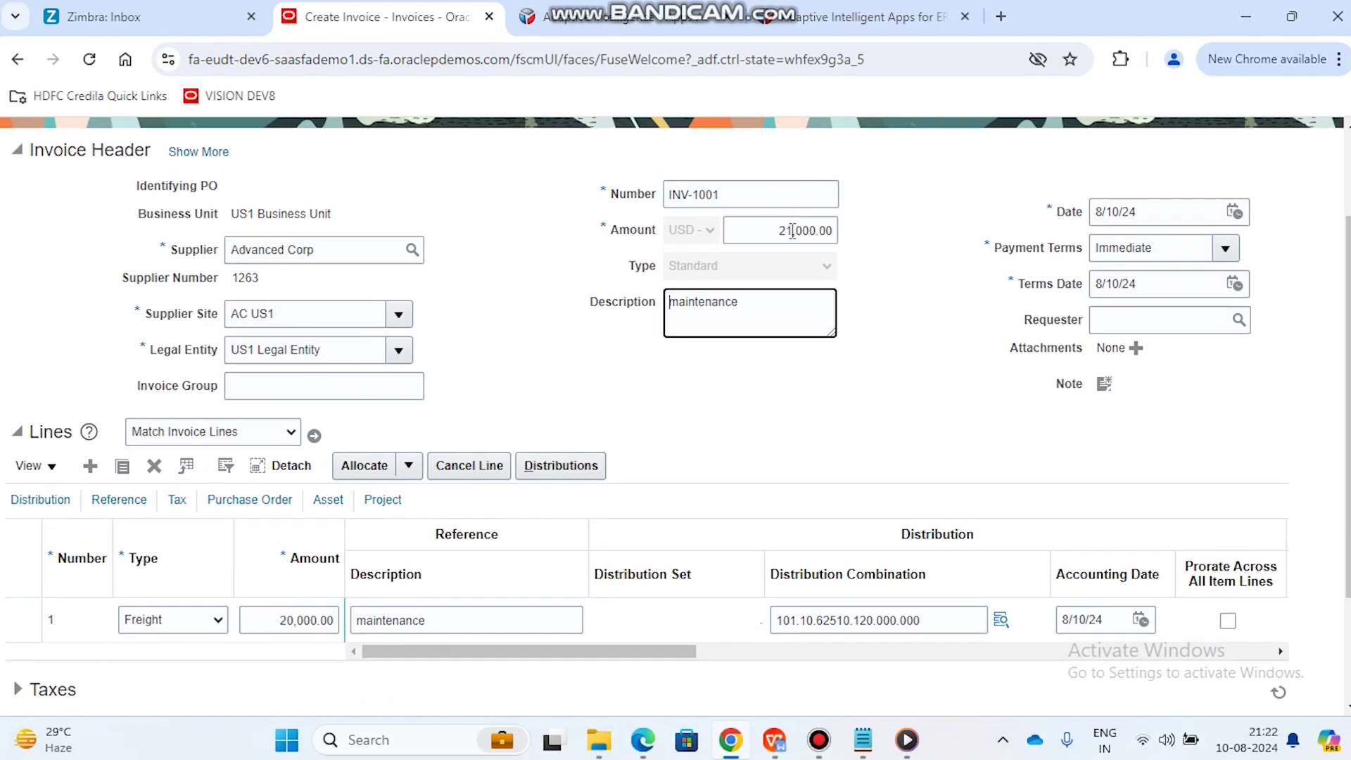
key("shift+Tab")
key("End")
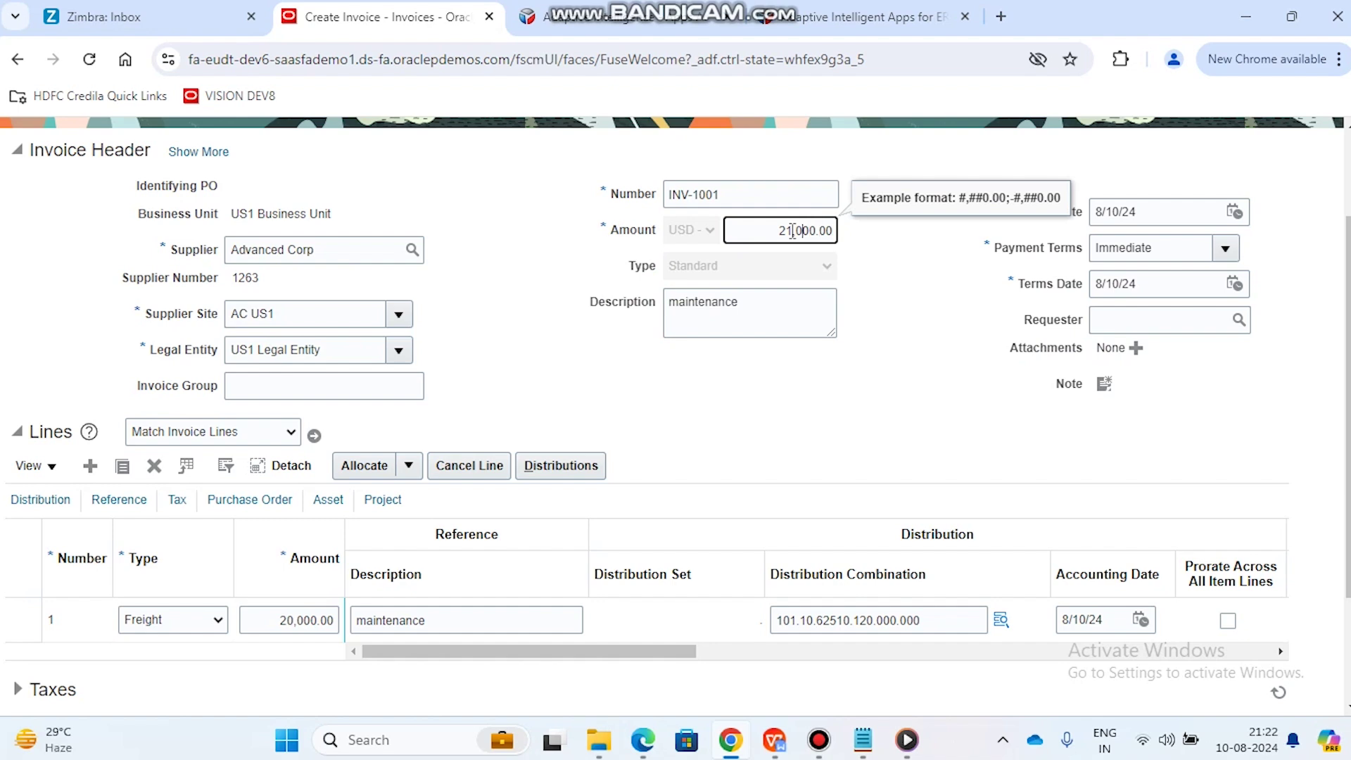
left_click(792, 231)
key("Delete")
type("9")
Step: Validate invoice INV-1001 again so its status becomes Validated
scroll(880, 401, "down", 2)
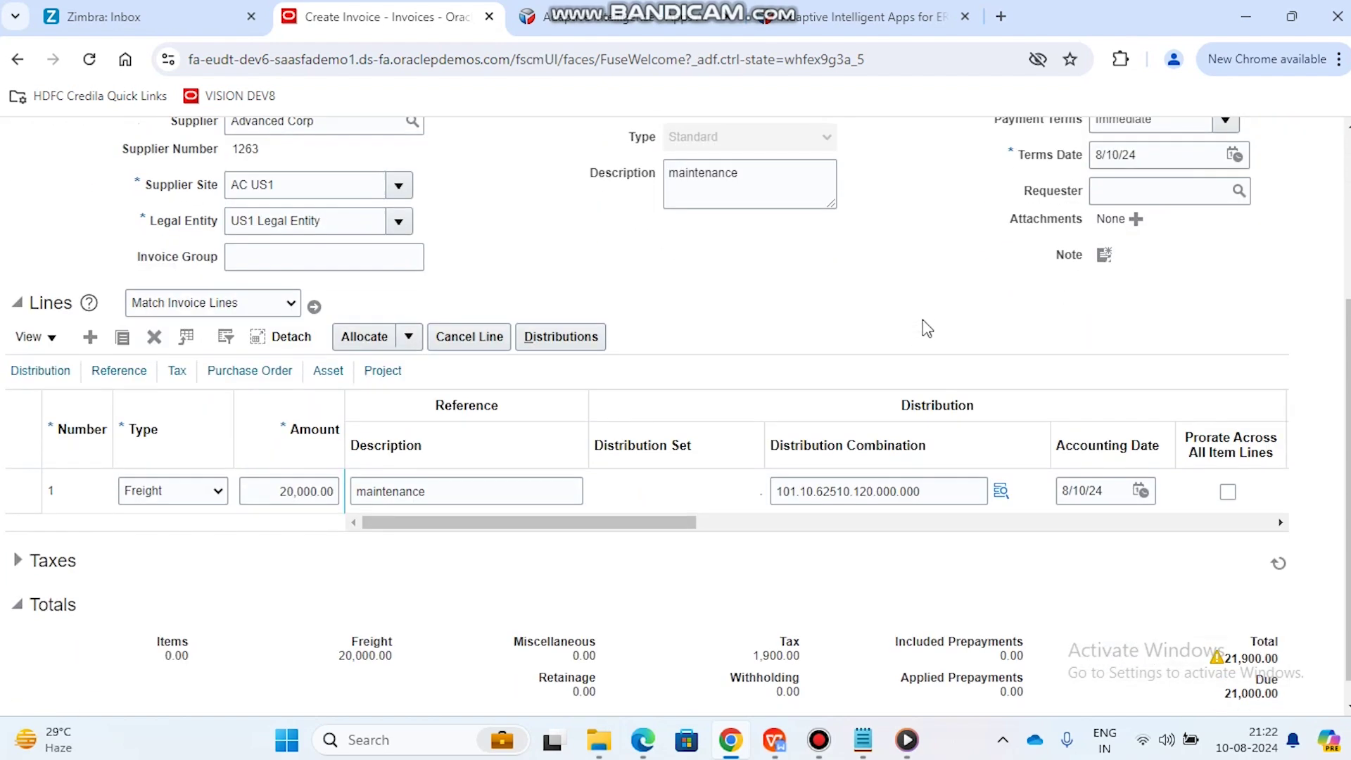
left_click(910, 141)
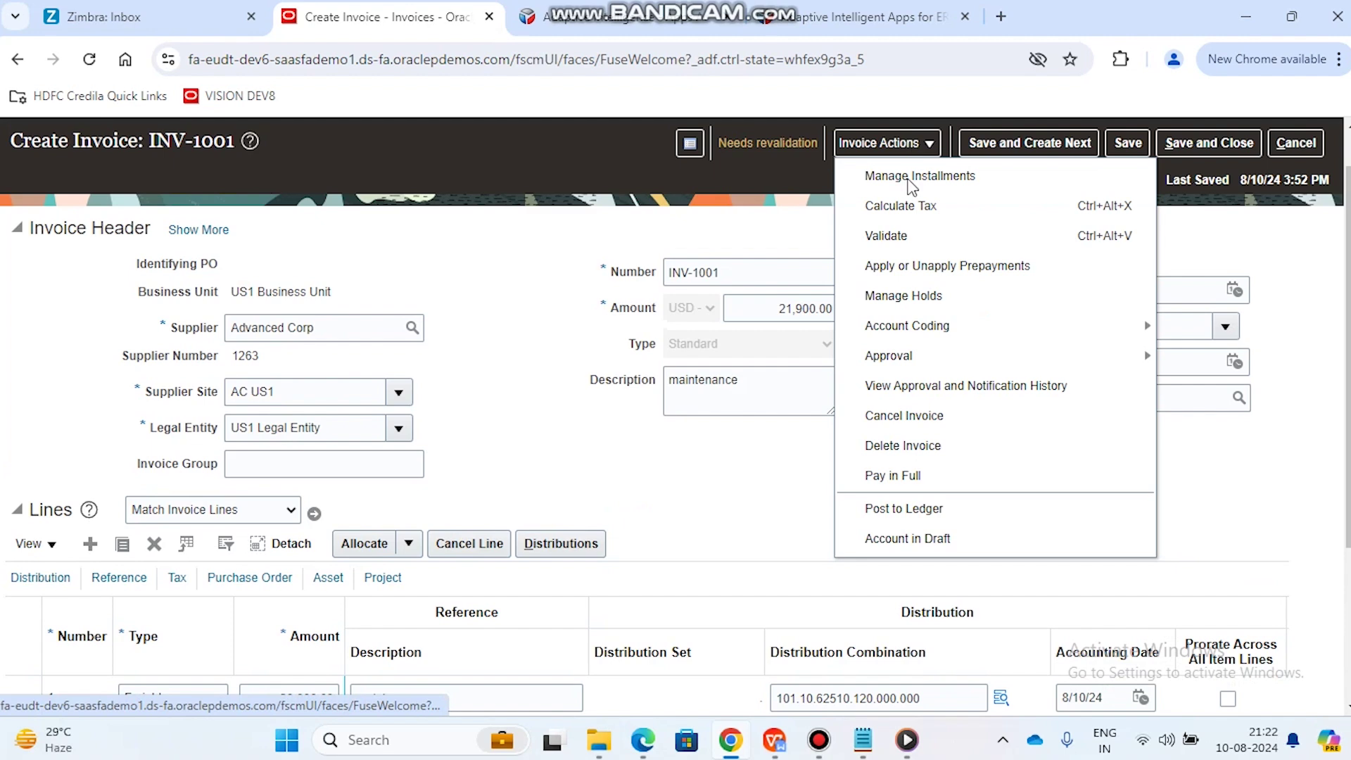
left_click(910, 238)
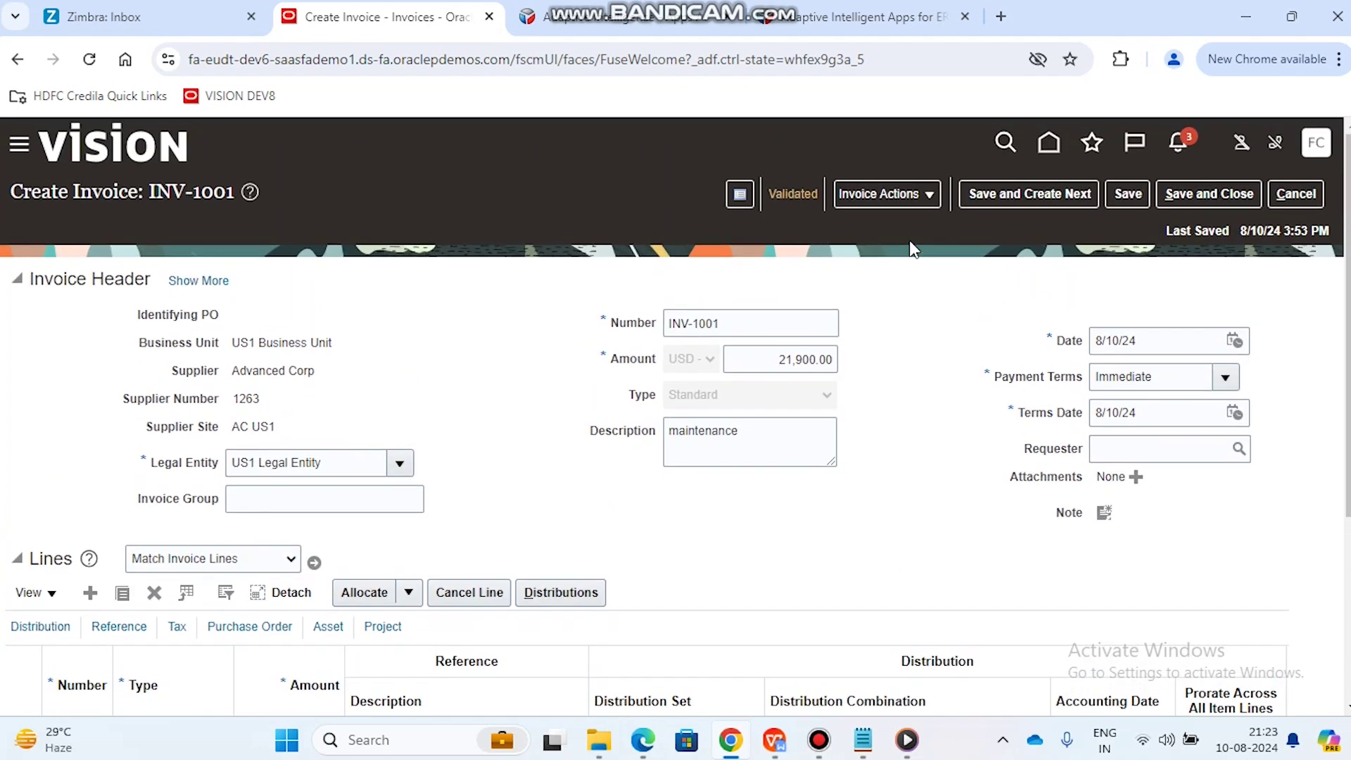
Step: Pay INV-1001 in full from the Bank of America account with the SWIFT MT100 payment profile
left_click(929, 194)
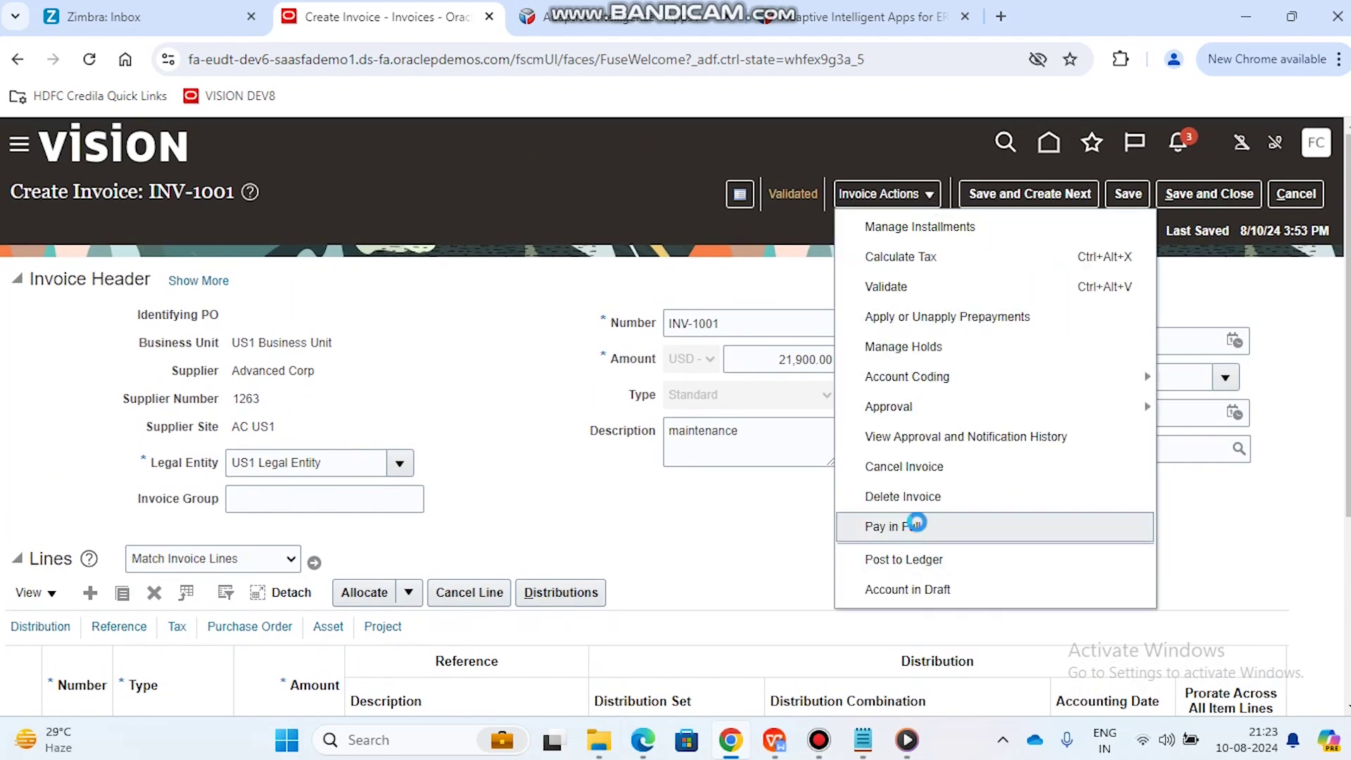
left_click(913, 527)
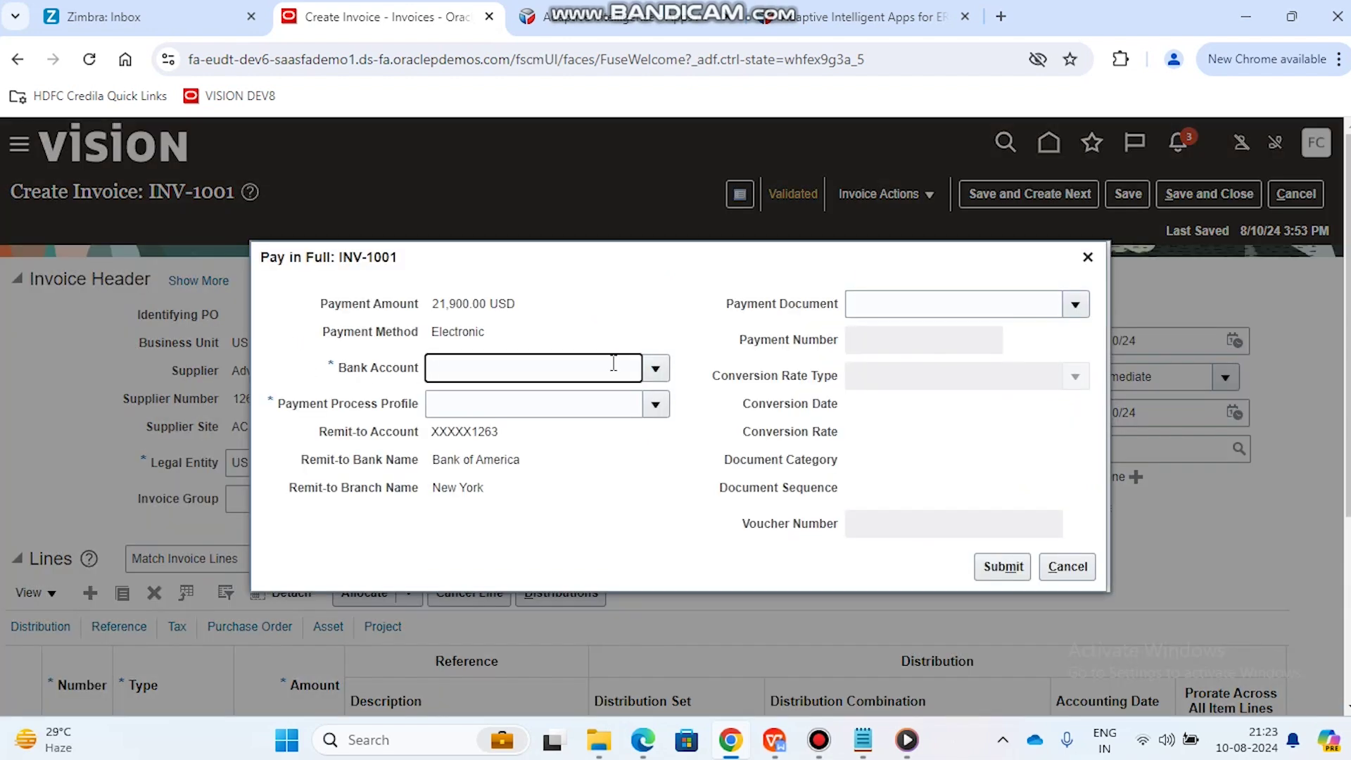
type("B")
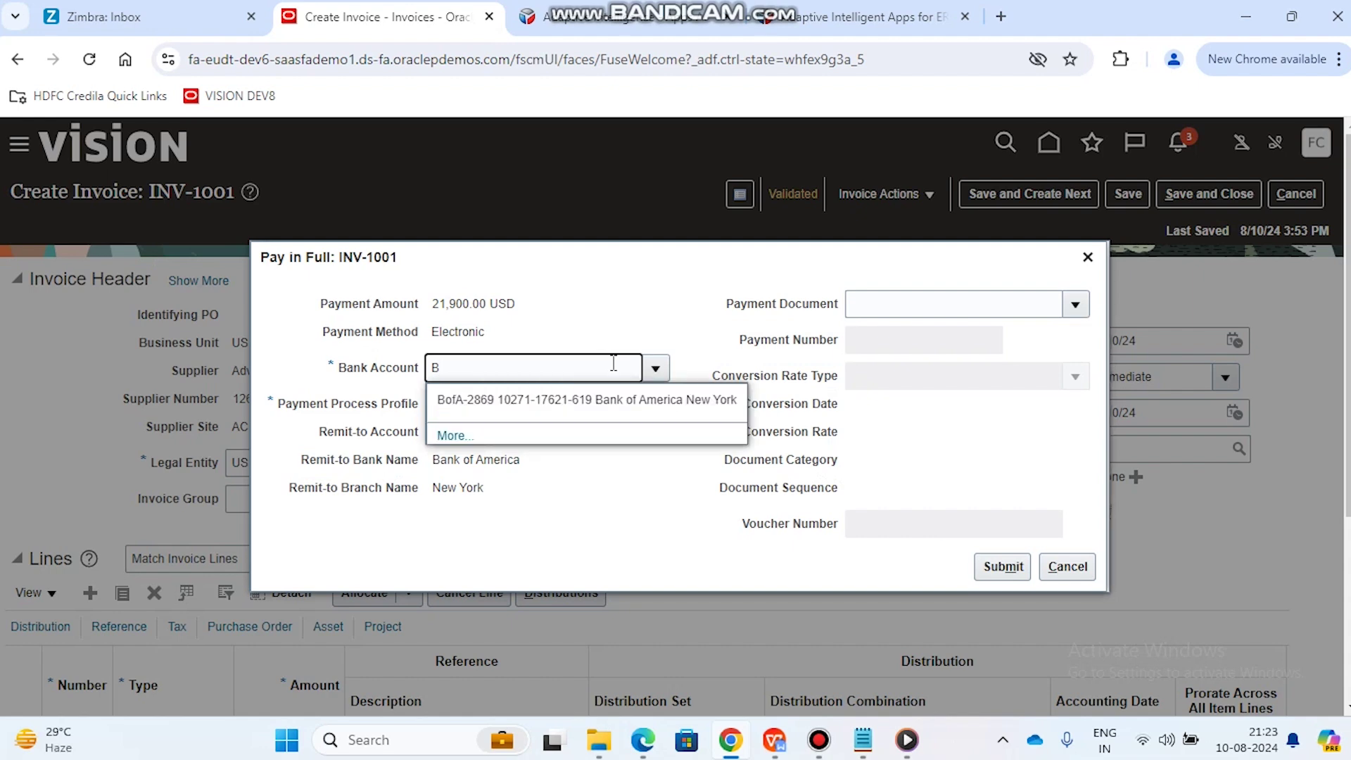
left_click(619, 411)
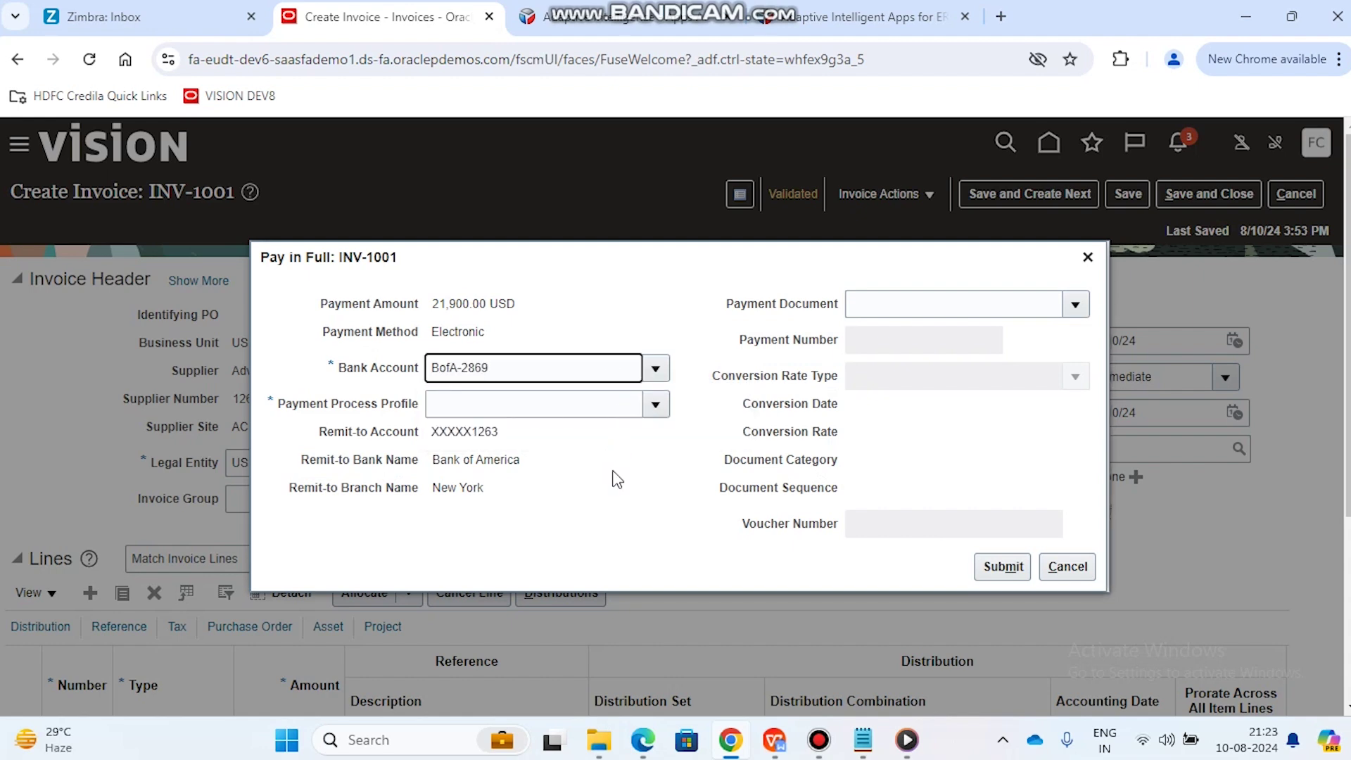
left_click(612, 406)
type("swift")
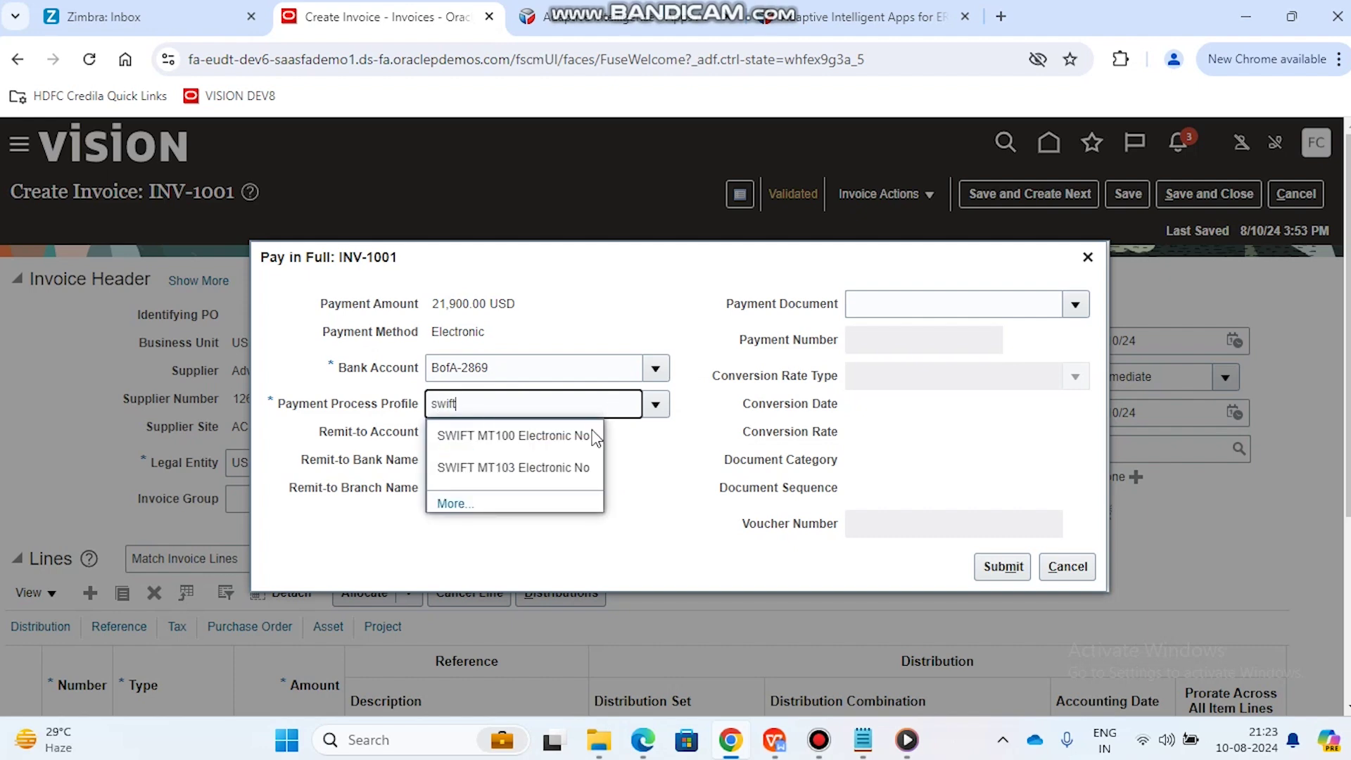
left_click(565, 437)
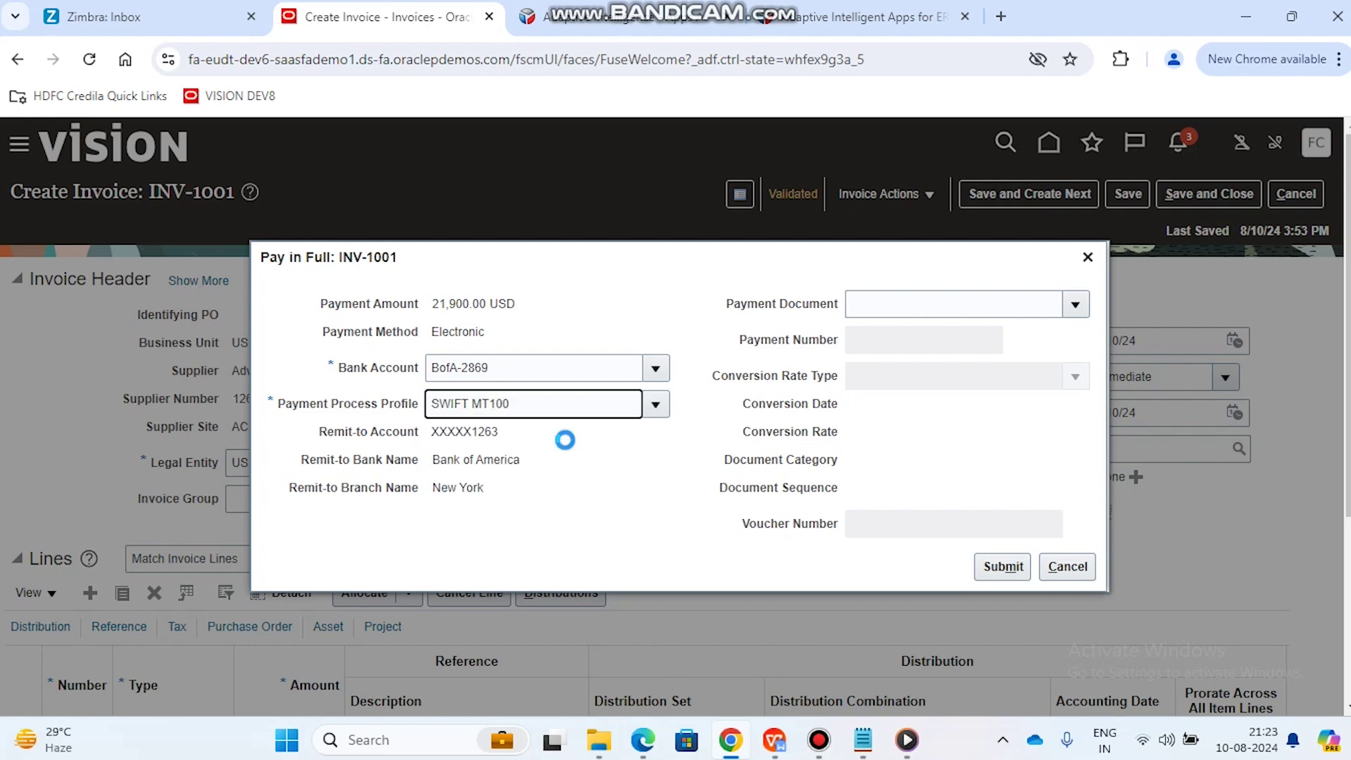
left_click(997, 567)
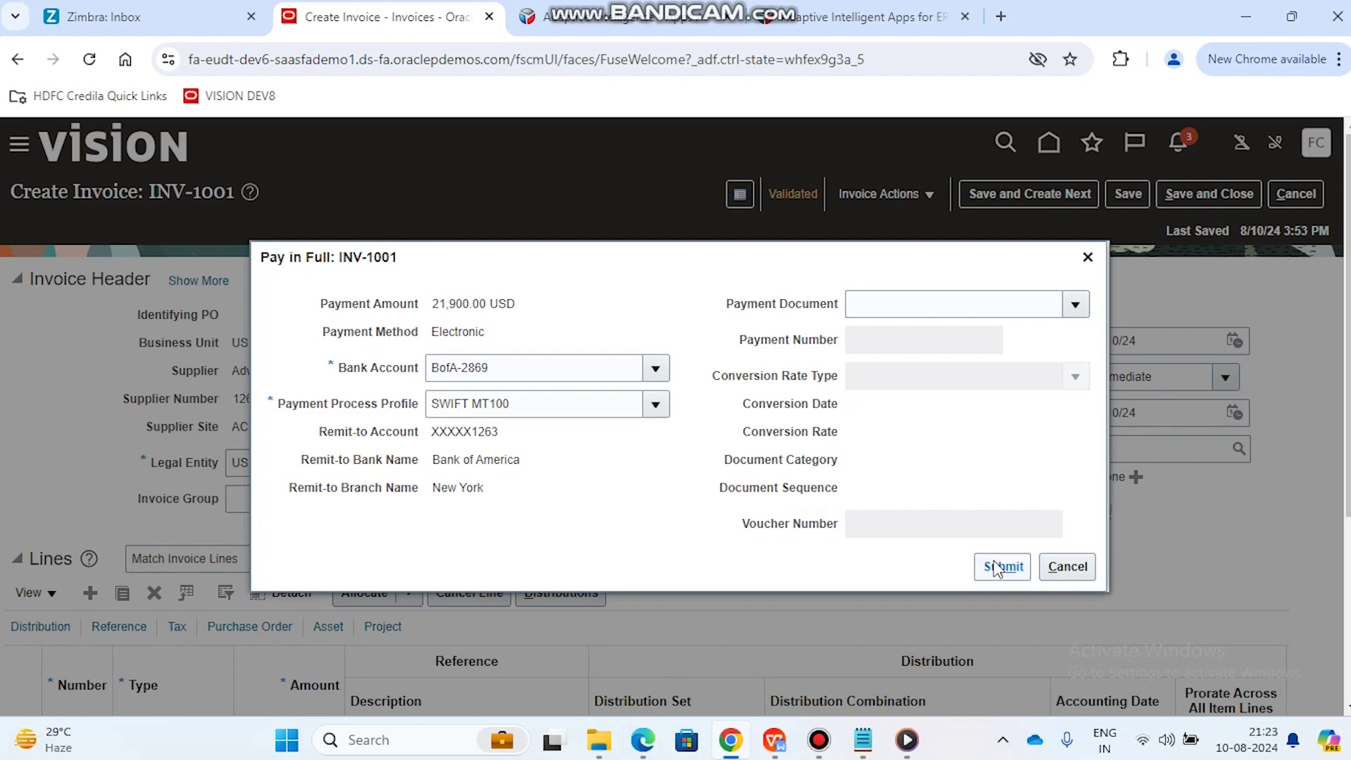
left_click(998, 567)
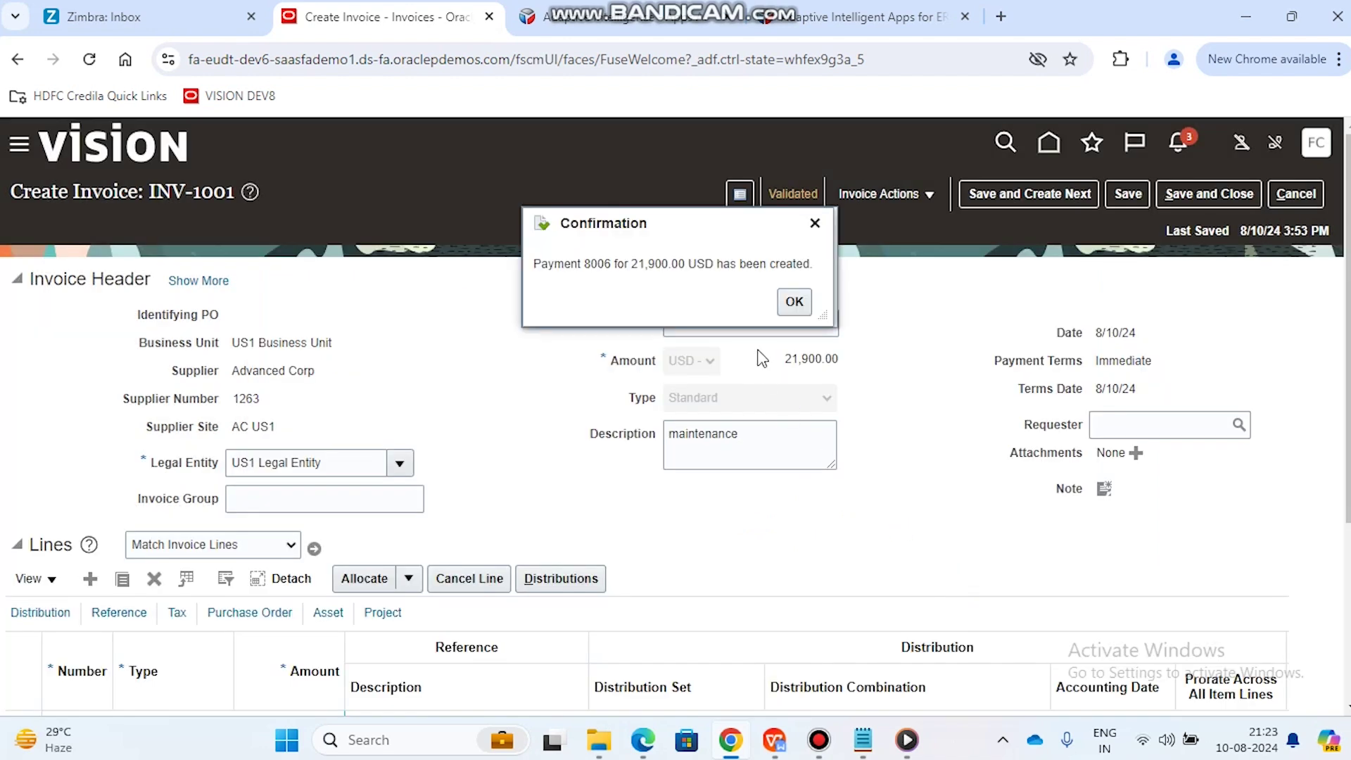
Step: Close the payment 8006 confirmation and check that INV-1001 totals 21,900.00
left_click(794, 304)
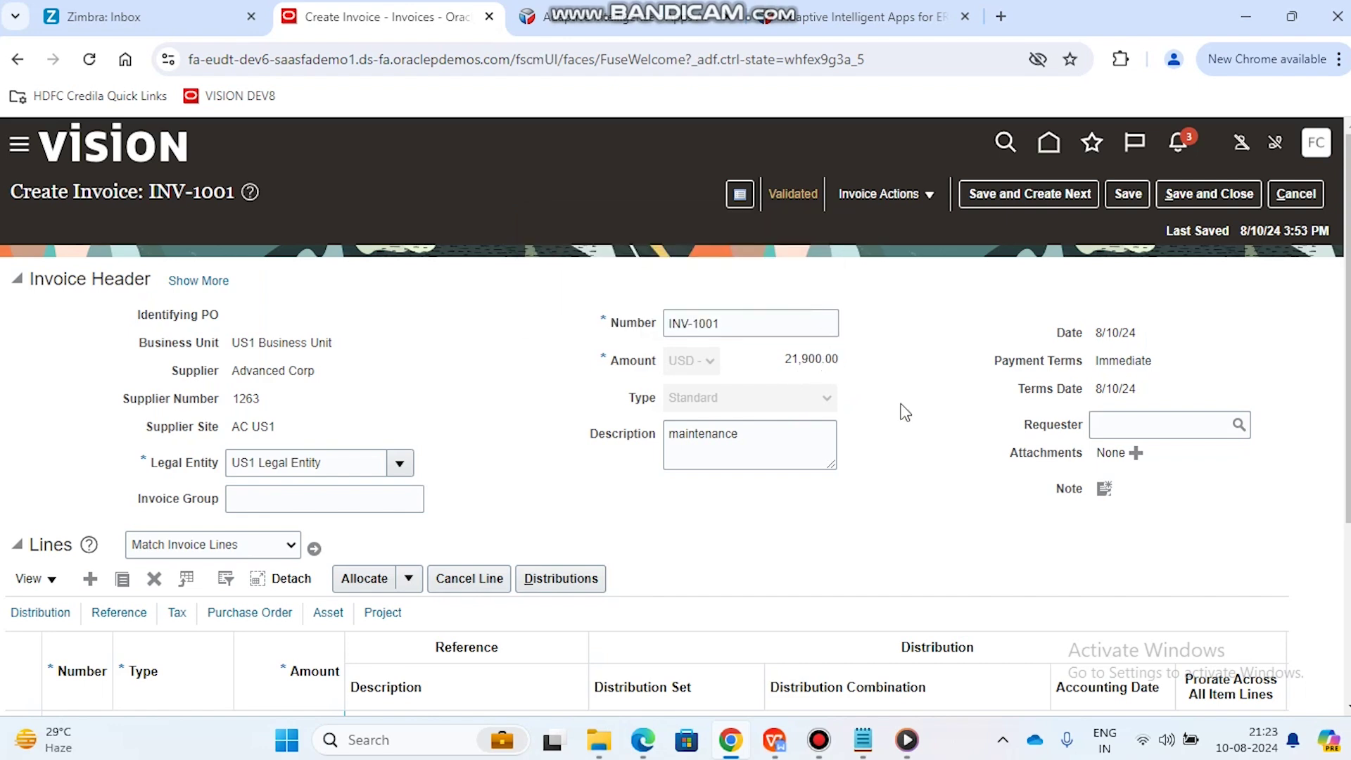
scroll(905, 412, "down", 3)
scroll(905, 412, "down", 1)
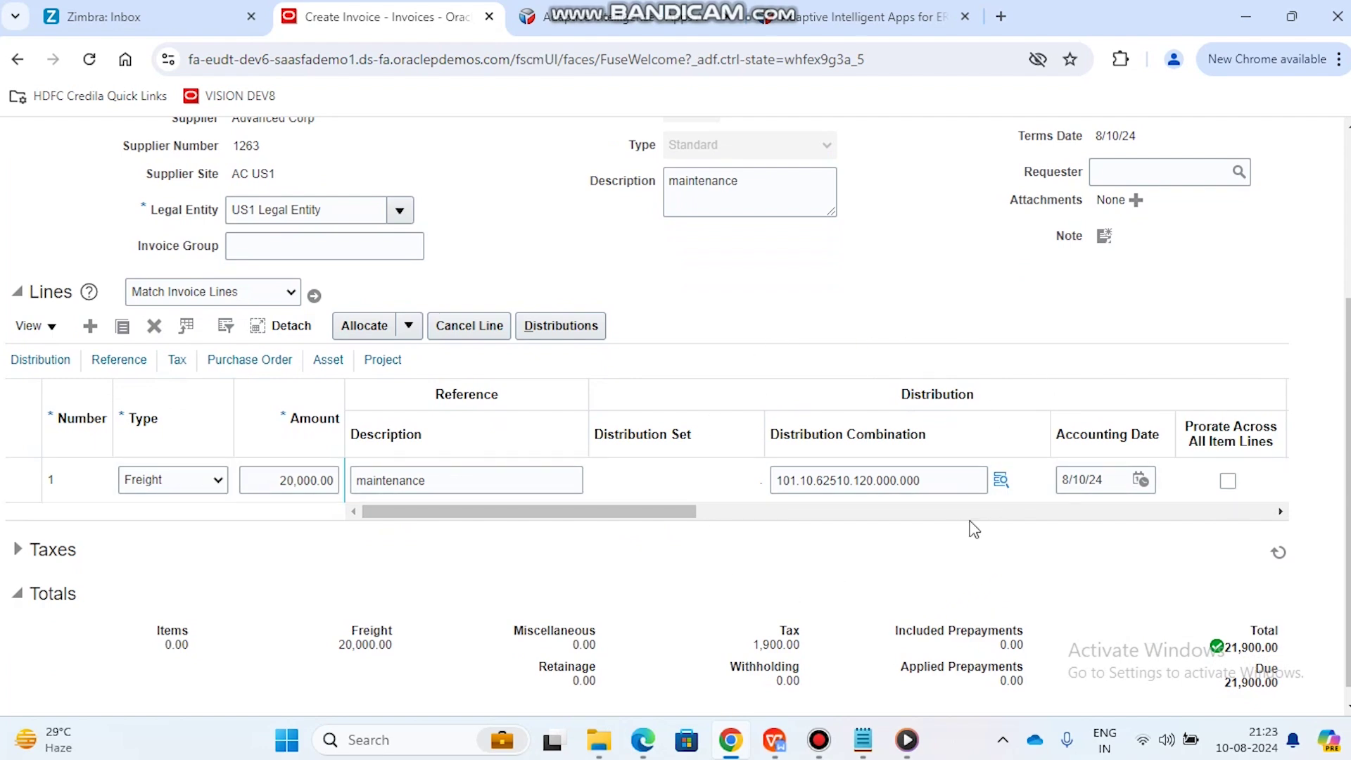
scroll(966, 330, "up", 3)
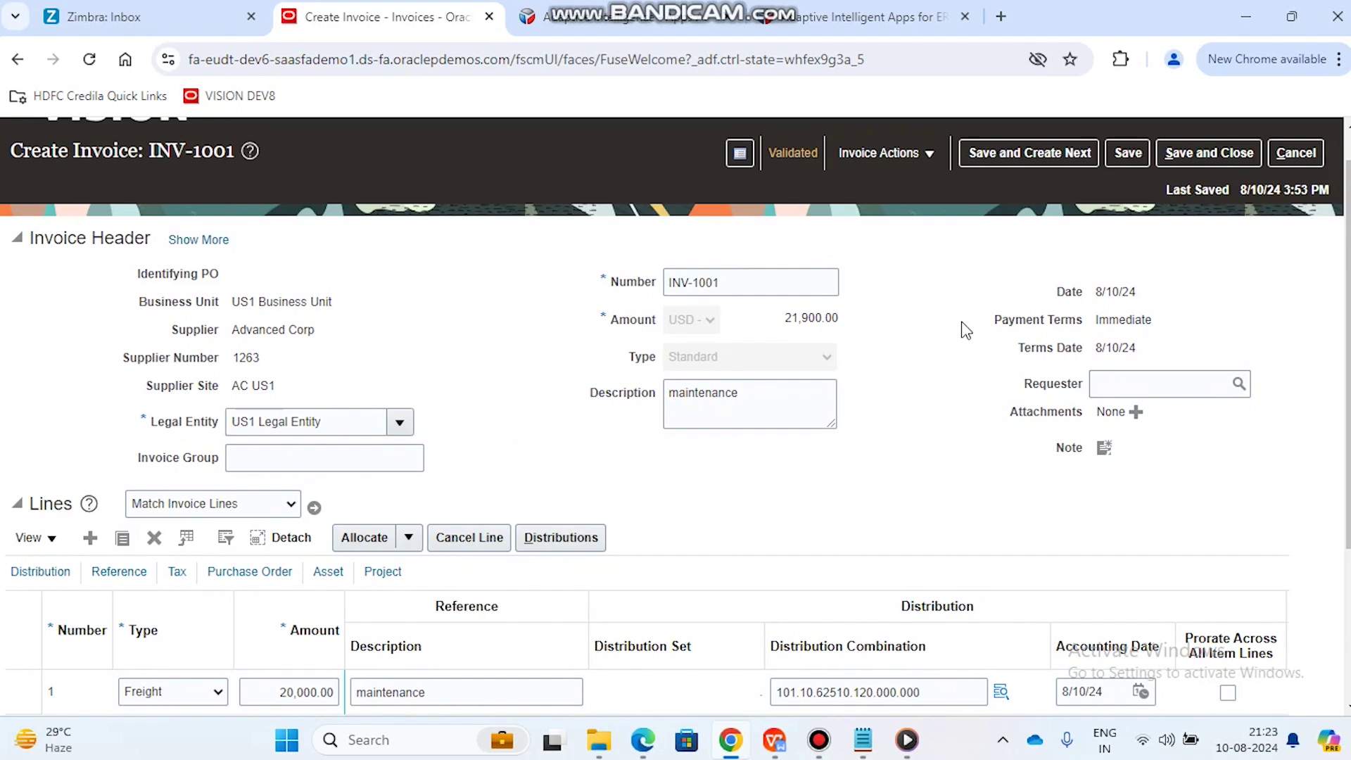